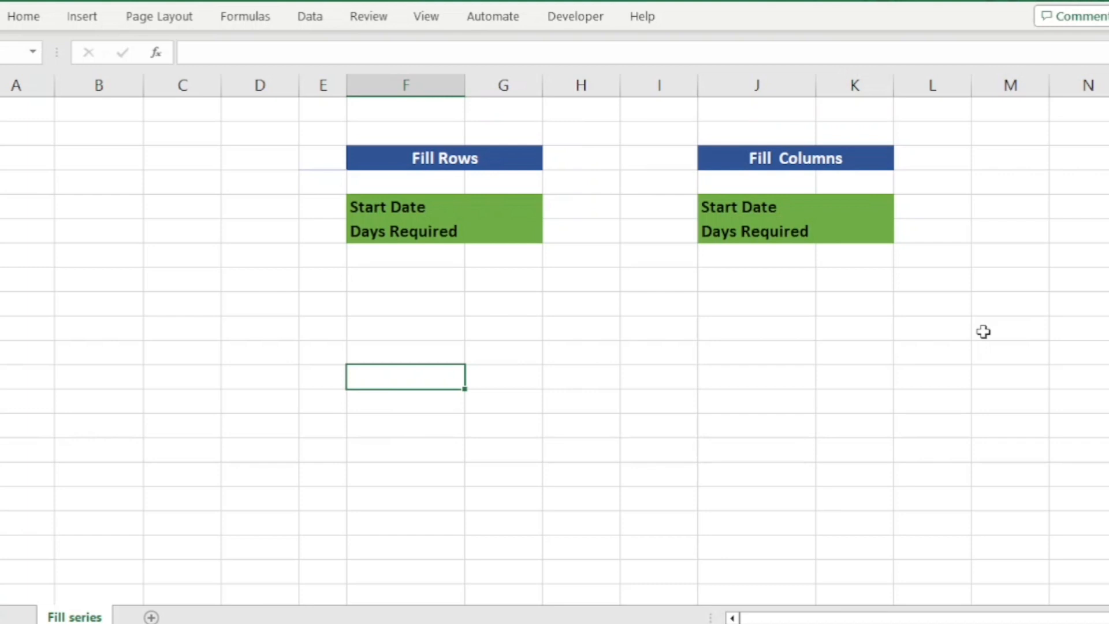
# Step: Enter the heading Date in cell D10
pyautogui.press('Up')
pyautogui.press('Up')
pyautogui.press('Left')
pyautogui.press('Left')
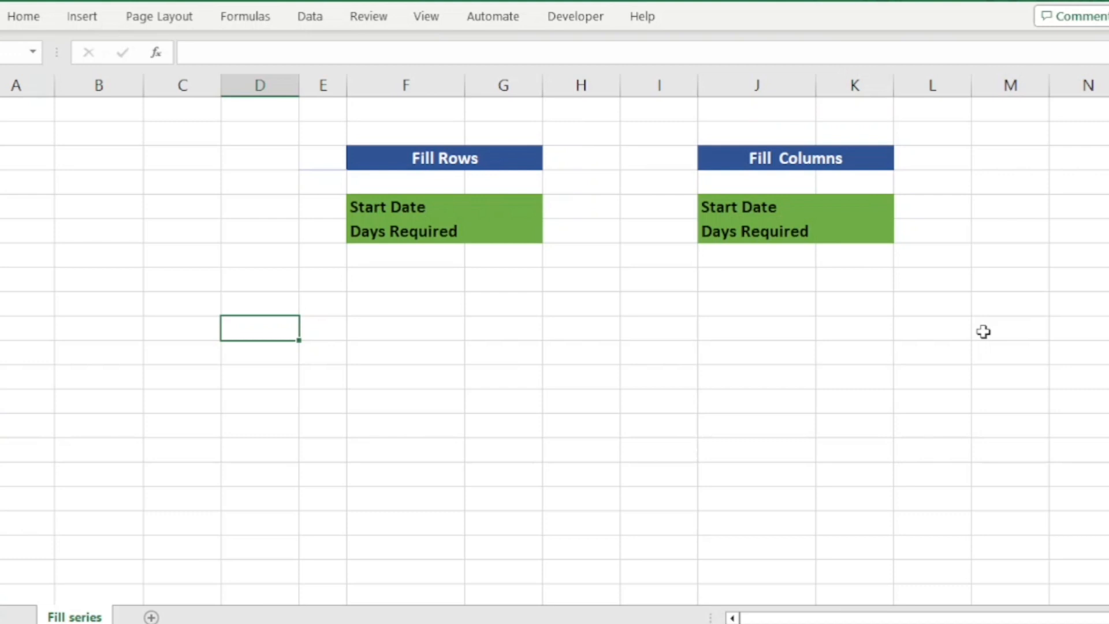
pyautogui.write('Date')
pyautogui.press('Return')
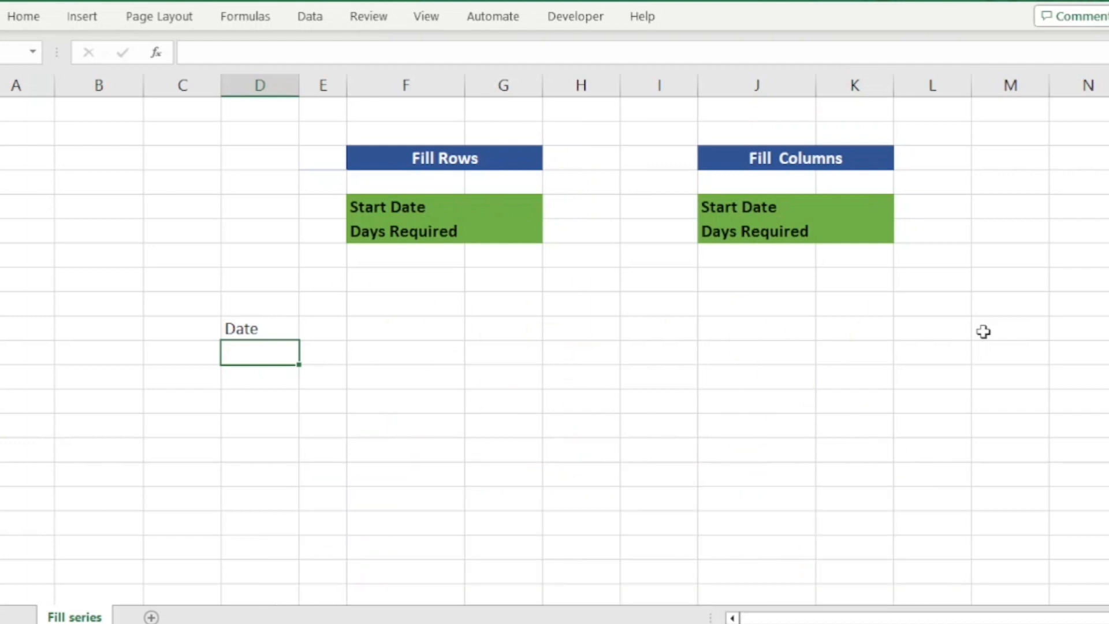
# Step: Enter 01-01-2024 in D11 beneath the Date heading and the formula =D11+1 in D12
pyautogui.write('01-01')
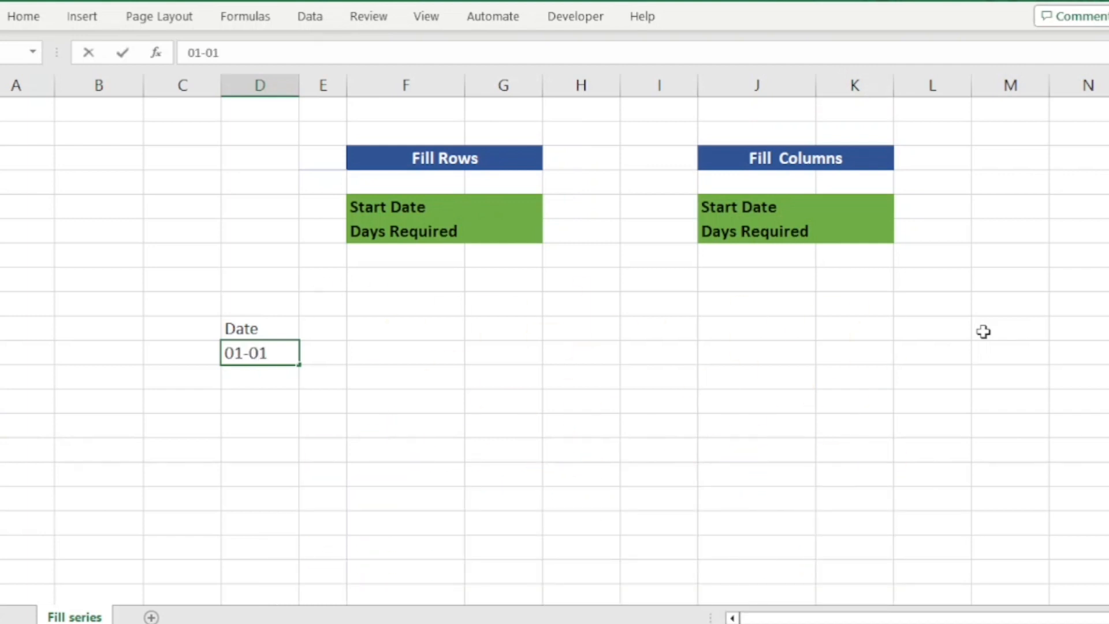
pyautogui.write('-2024')
pyautogui.press('Return')
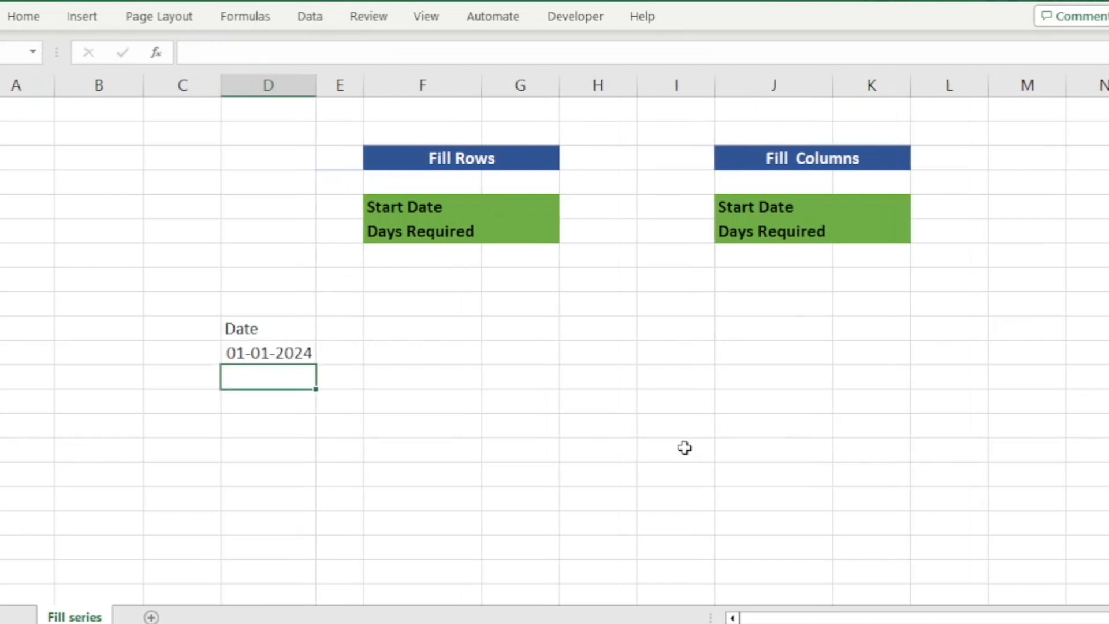
pyautogui.write('=')
pyautogui.press('Up')
pyautogui.write('+1')
pyautogui.press('Return')
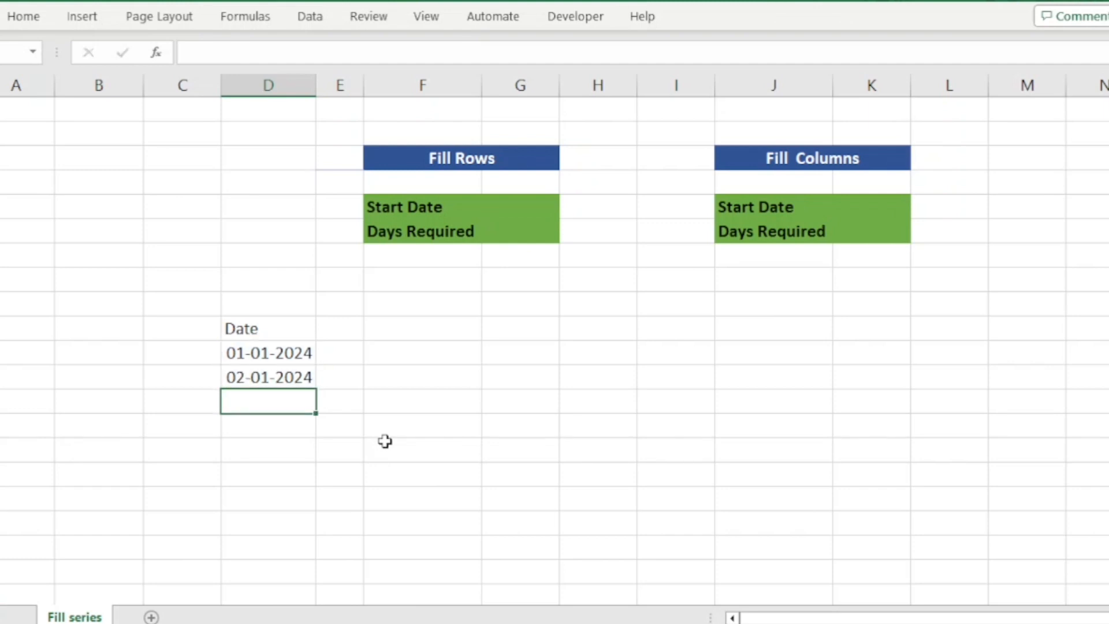
# Step: Try to extend the dates by filling D11:D12 together down to D19, and undo the fill
pyautogui.moveTo(275, 354); pyautogui.dragTo(287, 382)
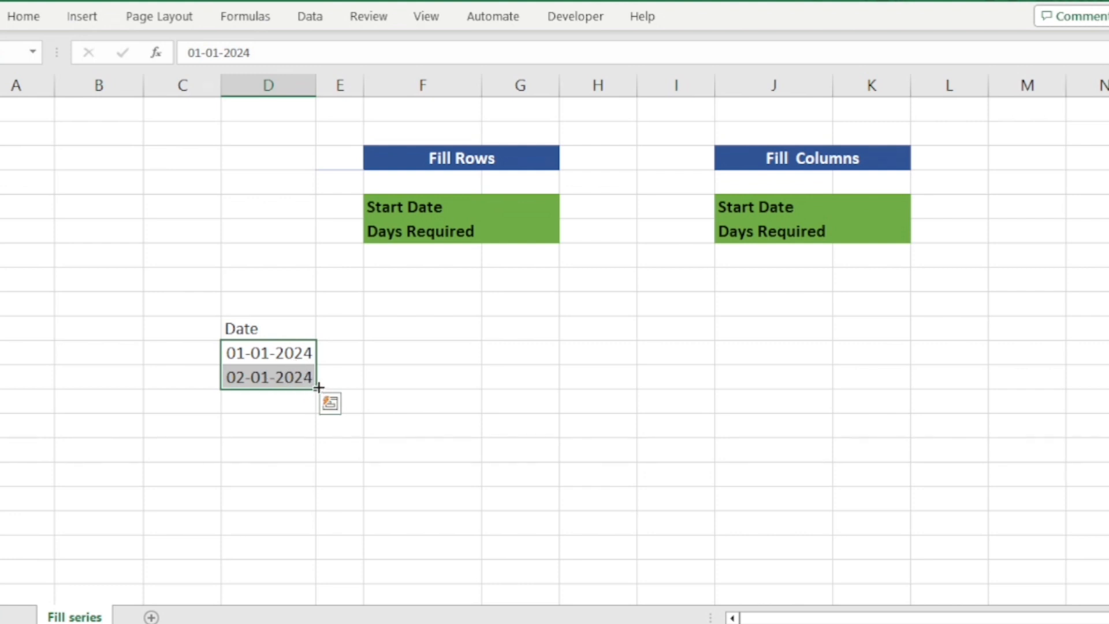
pyautogui.moveTo(317, 392); pyautogui.dragTo(340, 548)
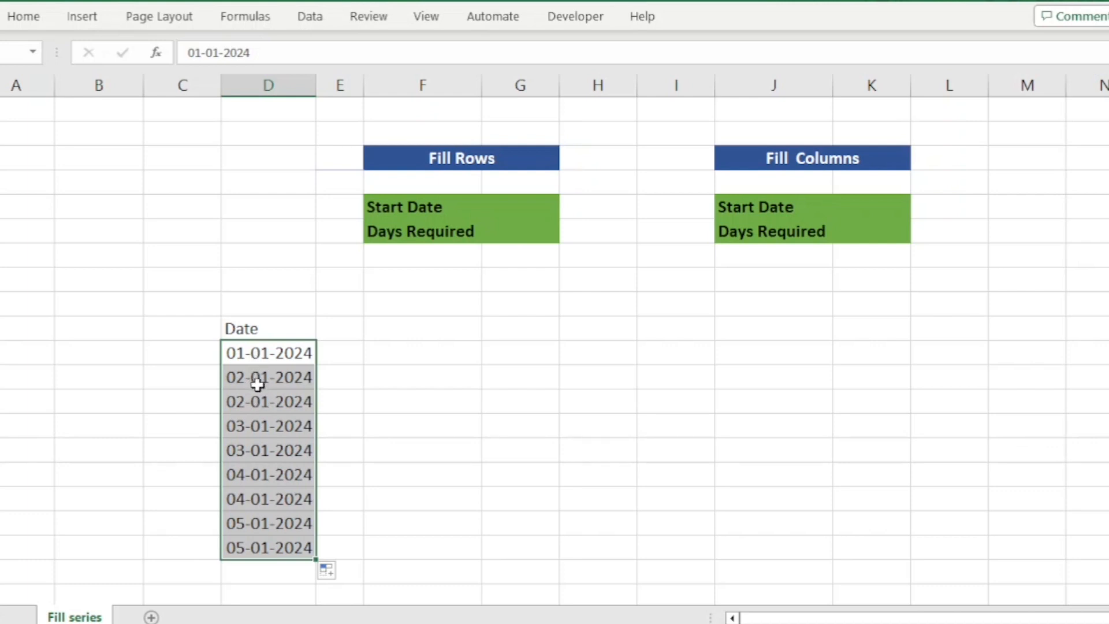
pyautogui.hotkey('ctrl', 'z')
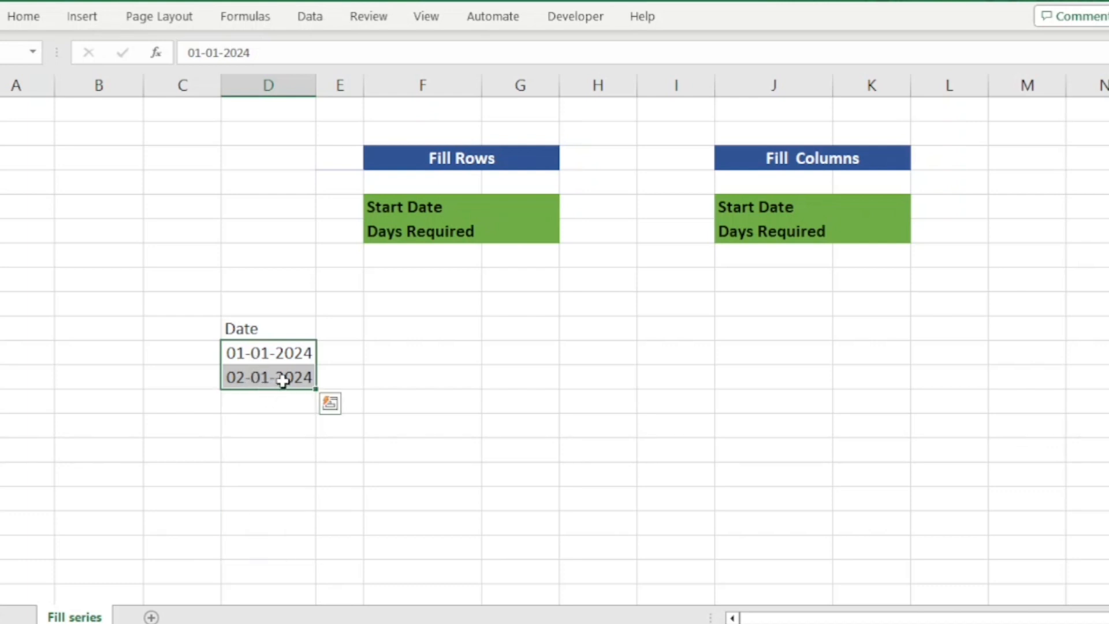
# Step: Fill only the D12 formula down to D19
pyautogui.click(283, 379)
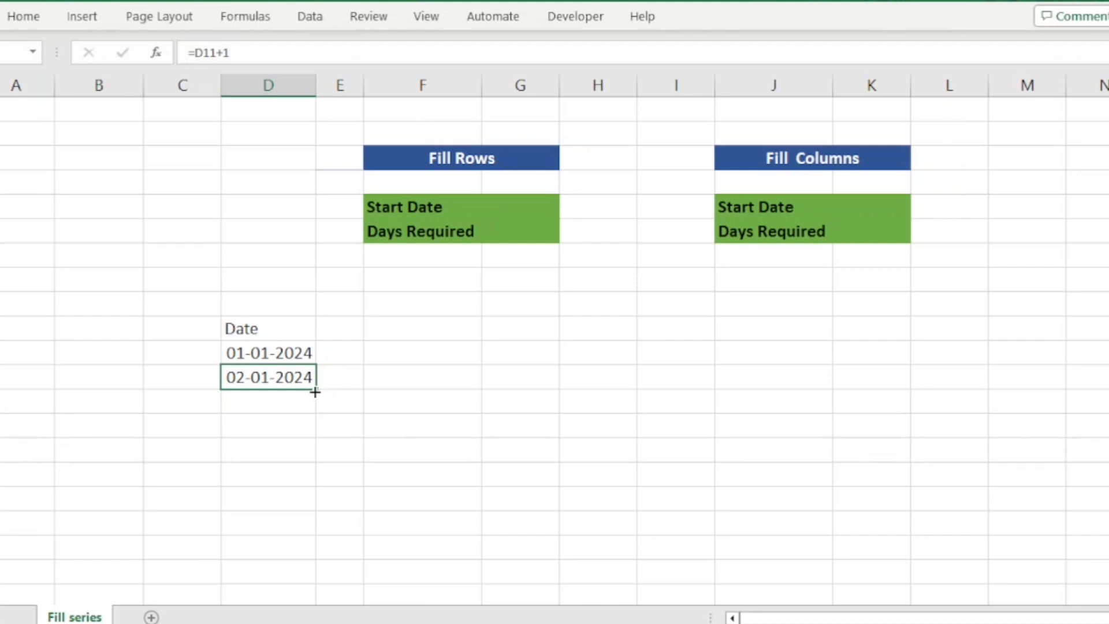
pyautogui.moveTo(314, 388); pyautogui.dragTo(311, 558)
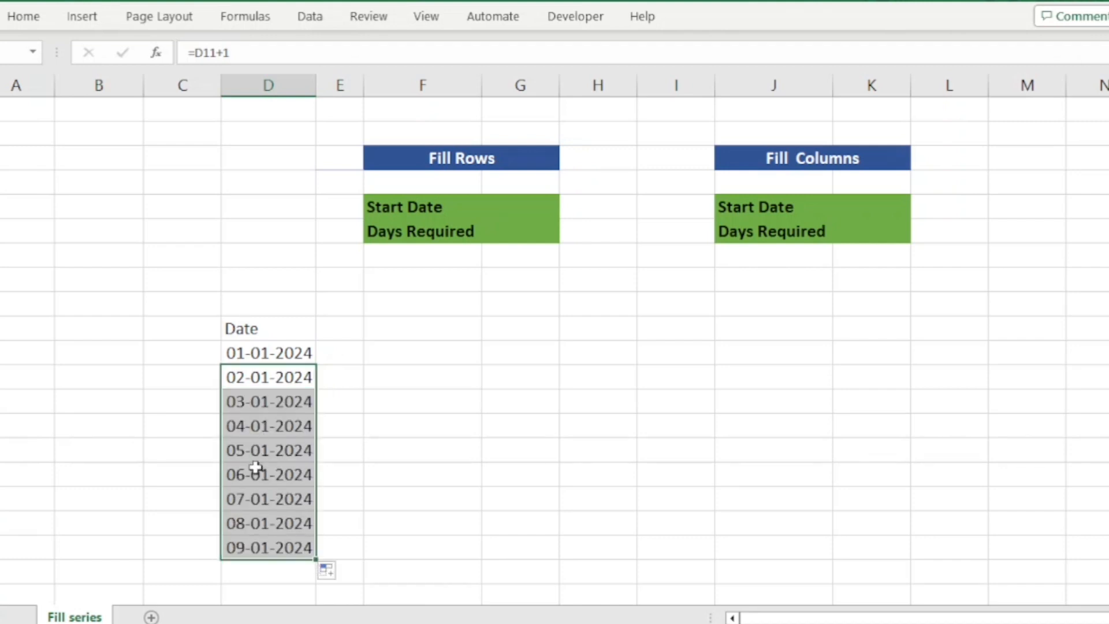
# Step: Enter the formula =D11+1 in E11 and fill it across the row to J11
pyautogui.press('Up')
pyautogui.press('Right')
pyautogui.write('=')
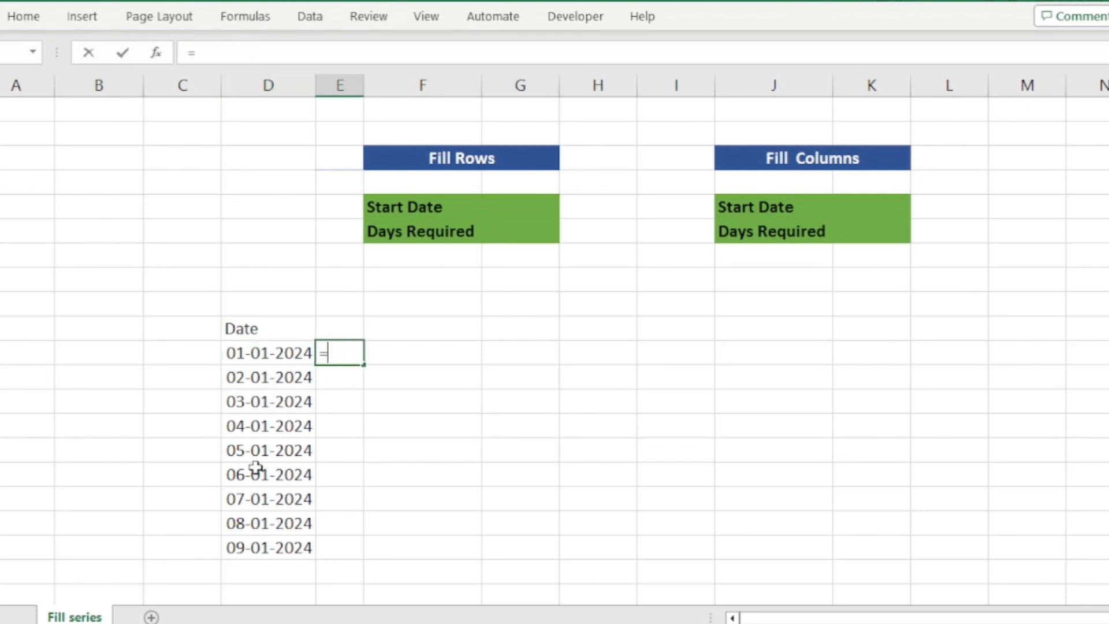
pyautogui.press('Left')
pyautogui.write('+1')
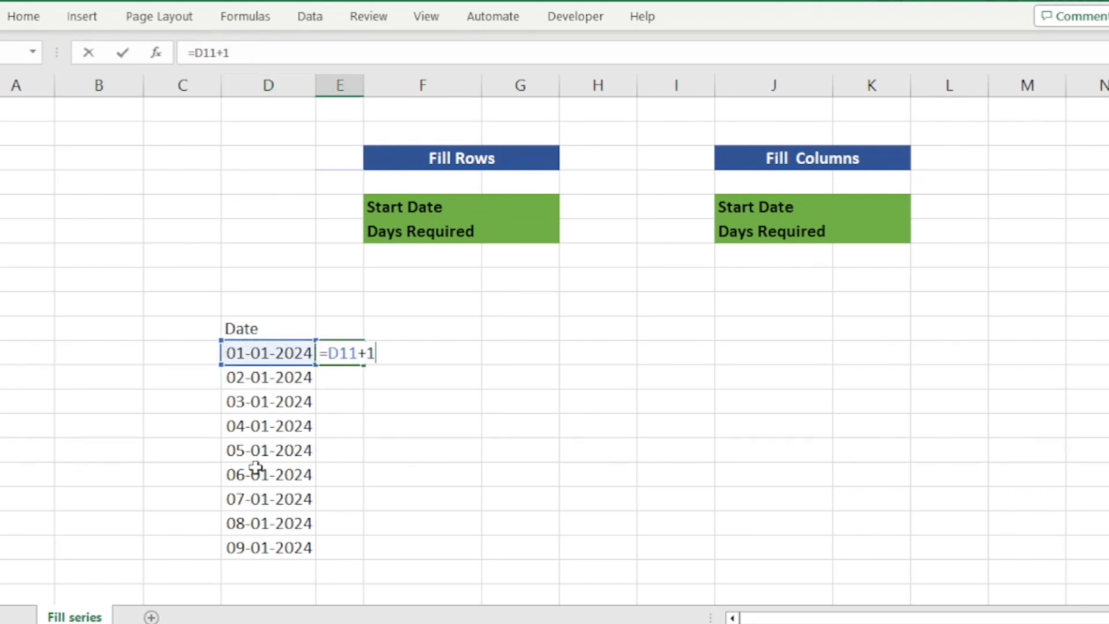
pyautogui.press('Return')
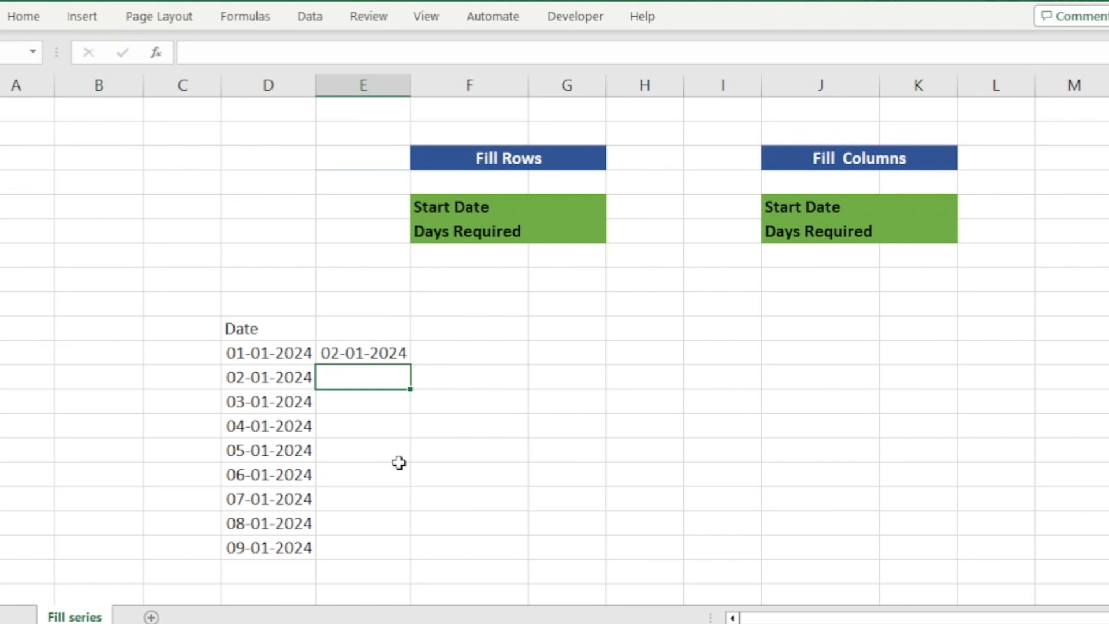
pyautogui.click(372, 354)
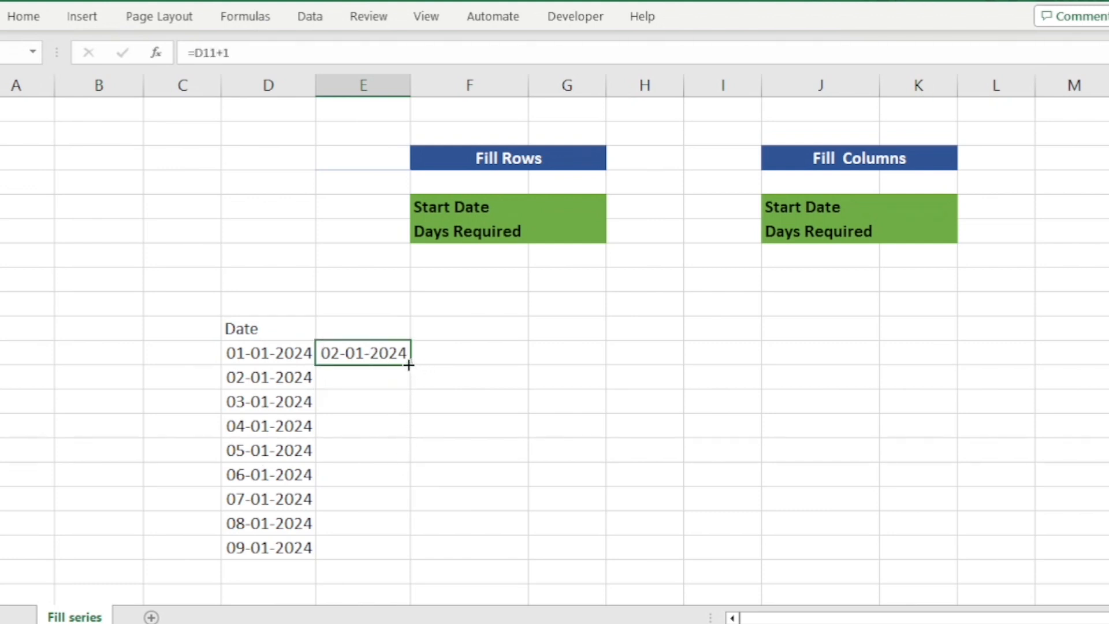
pyautogui.moveTo(412, 362); pyautogui.dragTo(890, 384)
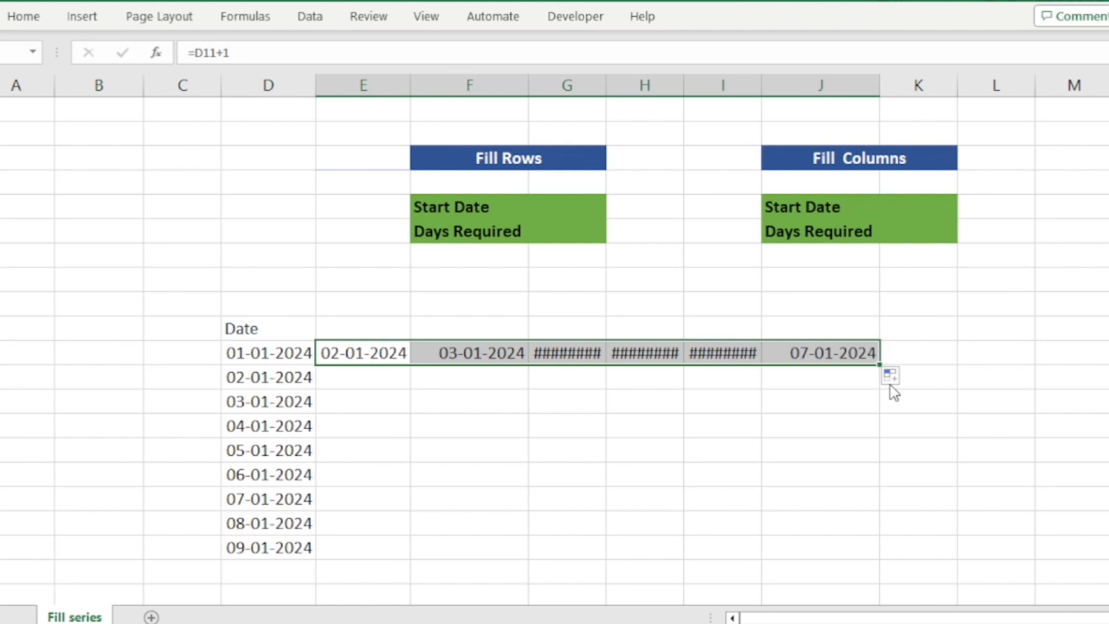
# Step: Clear the dates in E11:J11 and D11:D19, keeping the Date heading
pyautogui.press('Delete')
pyautogui.press('Left')
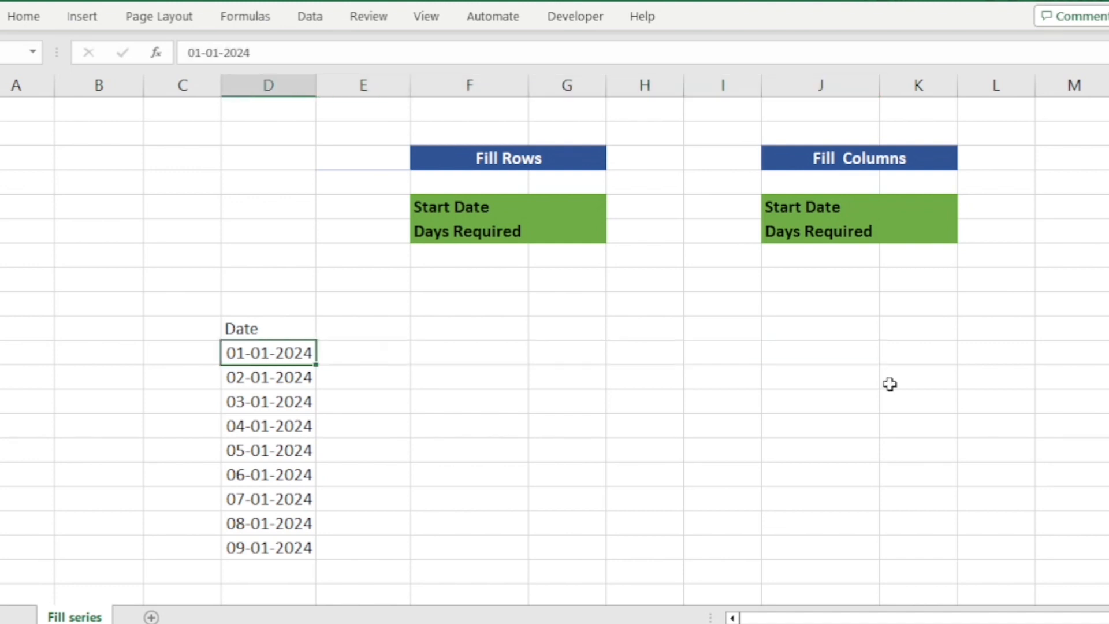
pyautogui.hotkey('ctrl', 'shift', 'Down')
pyautogui.press('Delete')
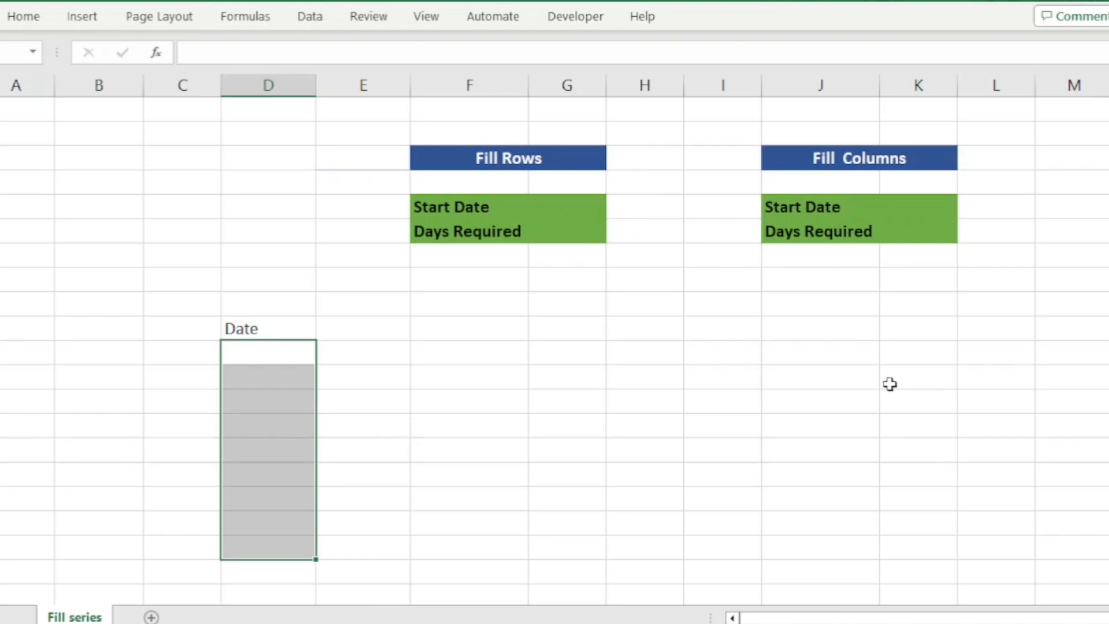
pyautogui.press('Up')
pyautogui.press('Down')
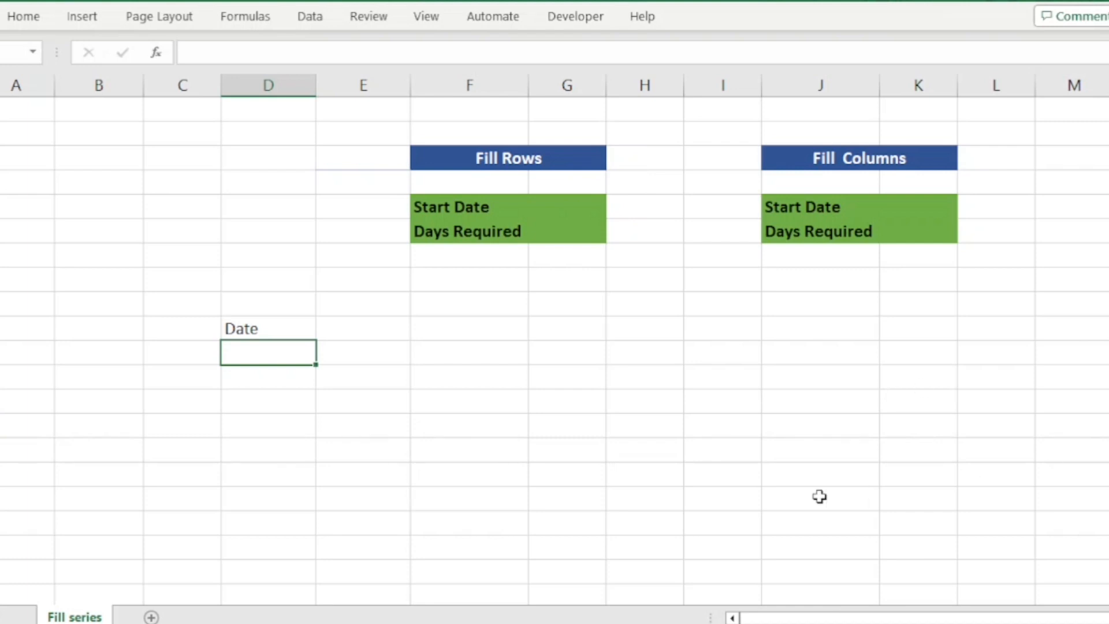
# Step: In the Fill Rows block, set Start Date to 01-01-2024 and Days Required to 15
pyautogui.click(581, 209)
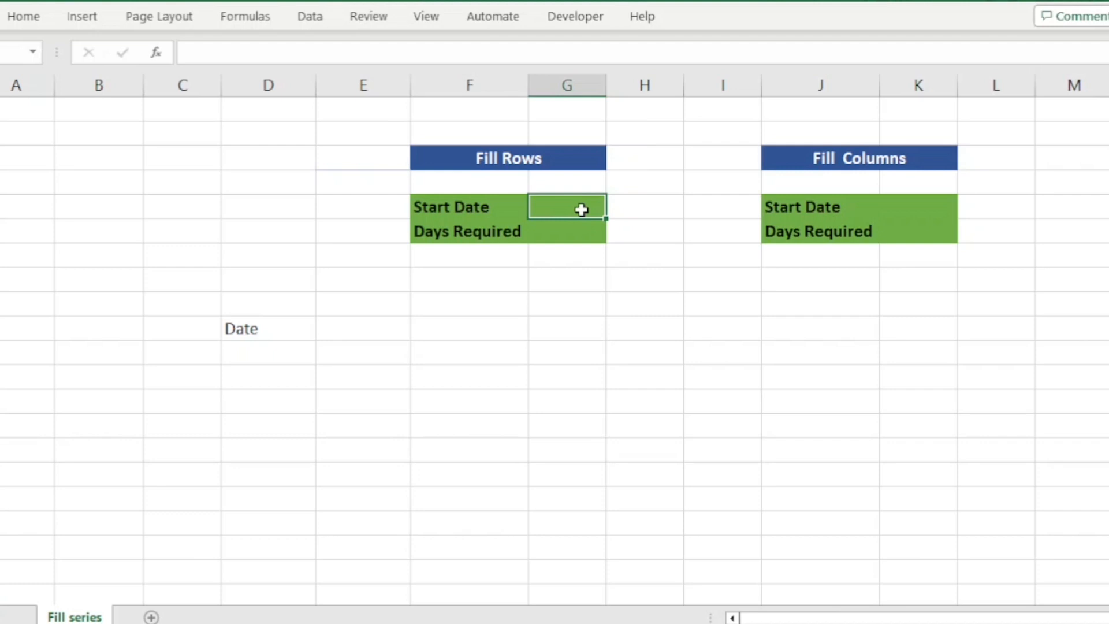
pyautogui.write('01')
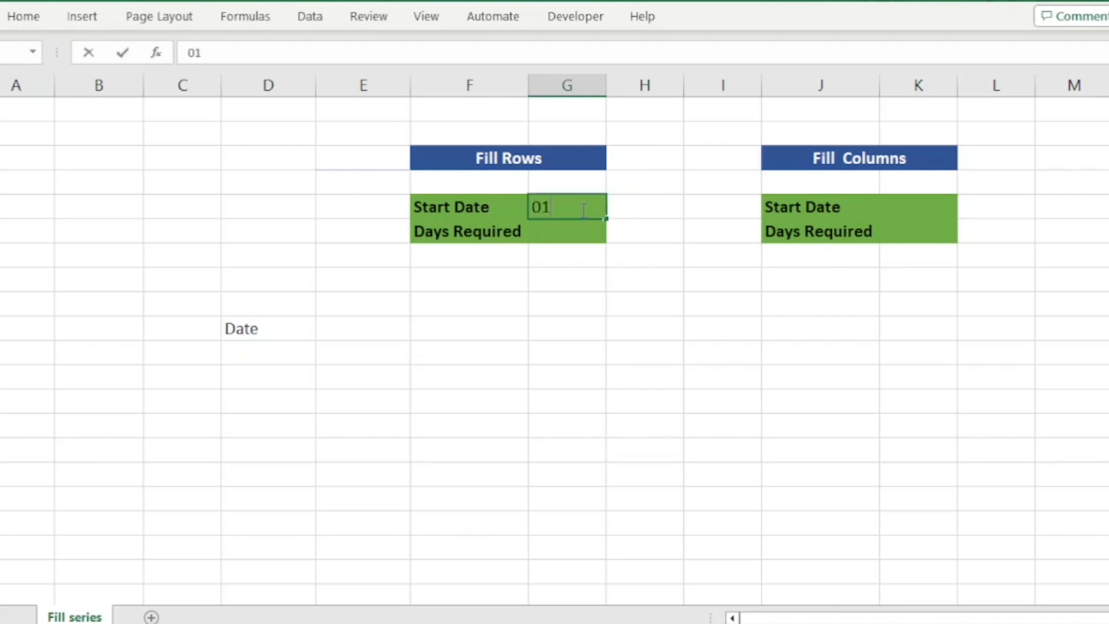
pyautogui.write('-01-2024')
pyautogui.press('Return')
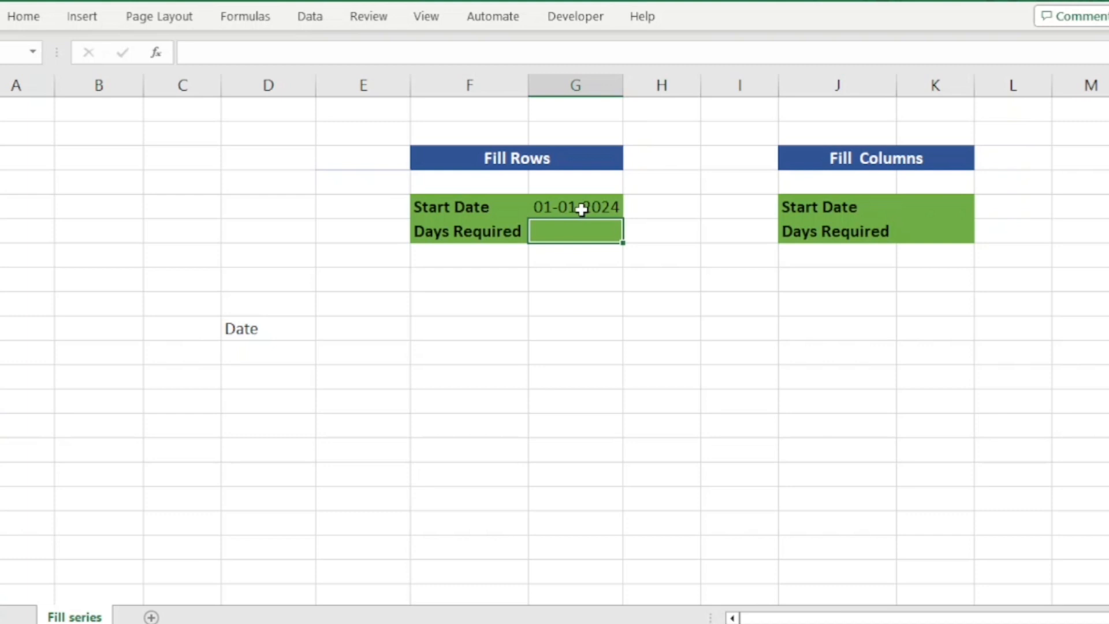
pyautogui.write('15')
pyautogui.press('Return')
# Step: Begin a SEQUENCE formula in D11 using G6 for the rows, an empty columns argument and G5 as the start
pyautogui.press('Down')
pyautogui.press('Left')
pyautogui.press('Left')
pyautogui.press('Left')
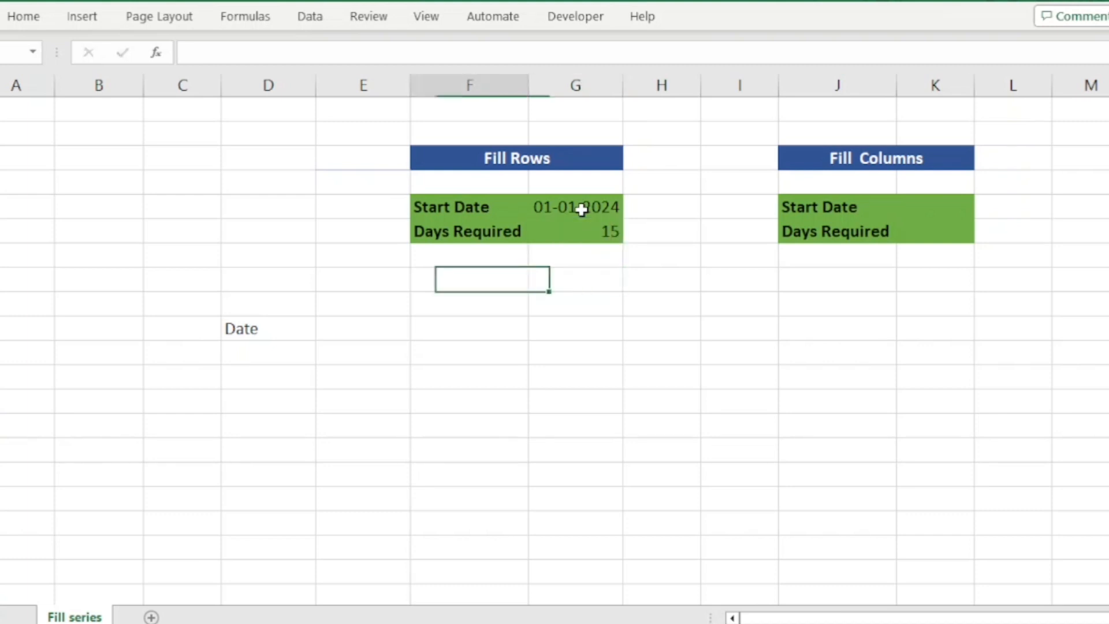
pyautogui.press('Down')
pyautogui.press('Down')
pyautogui.press('Down')
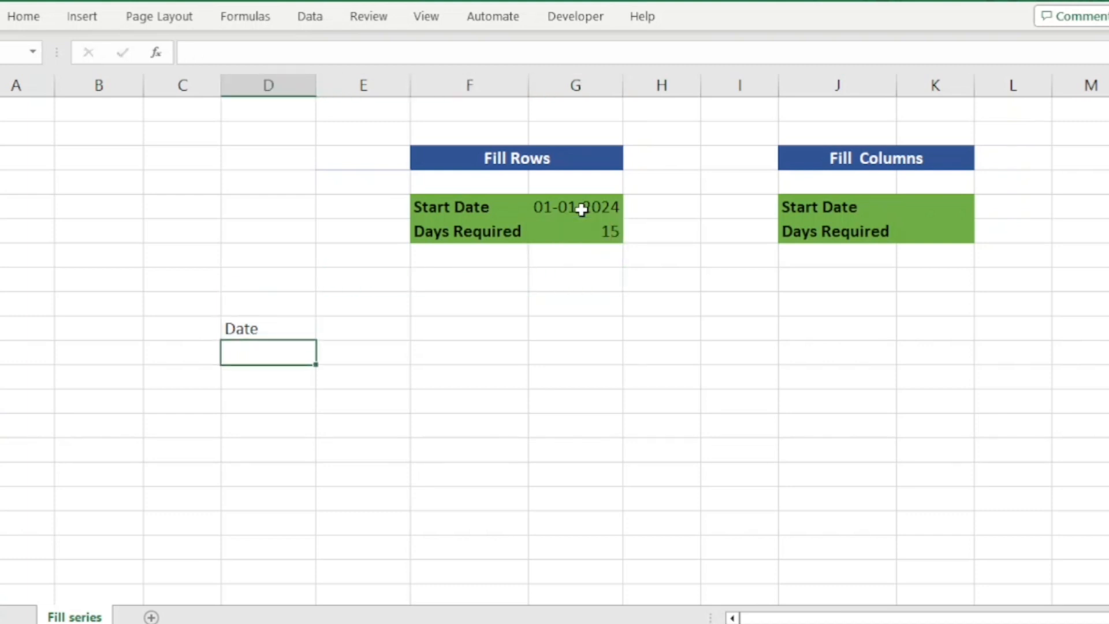
pyautogui.write('=')
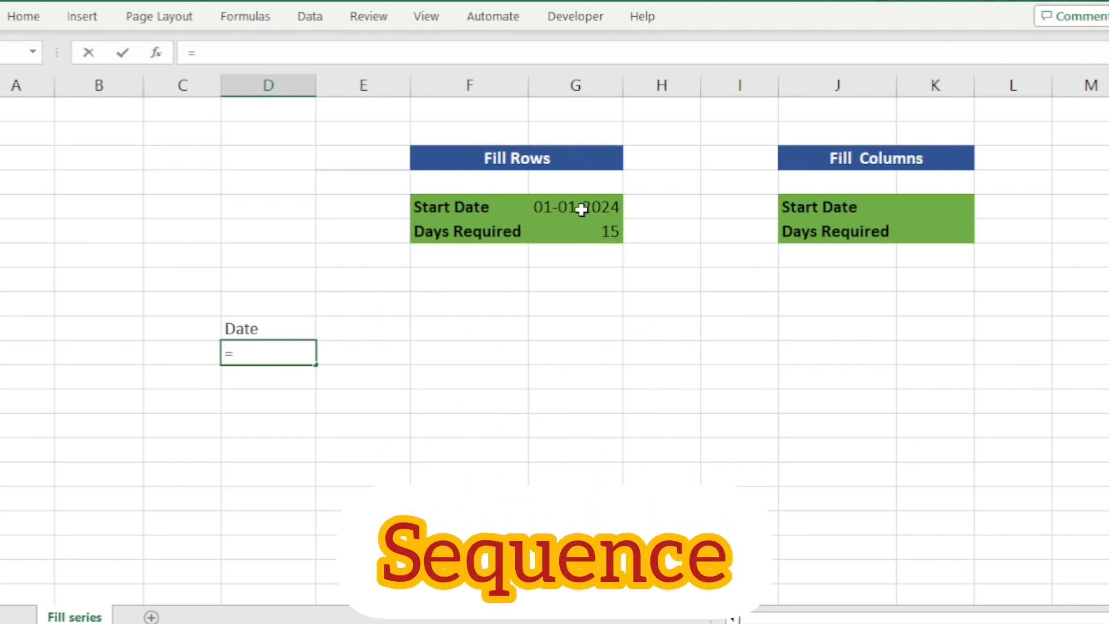
pyautogui.write('se')
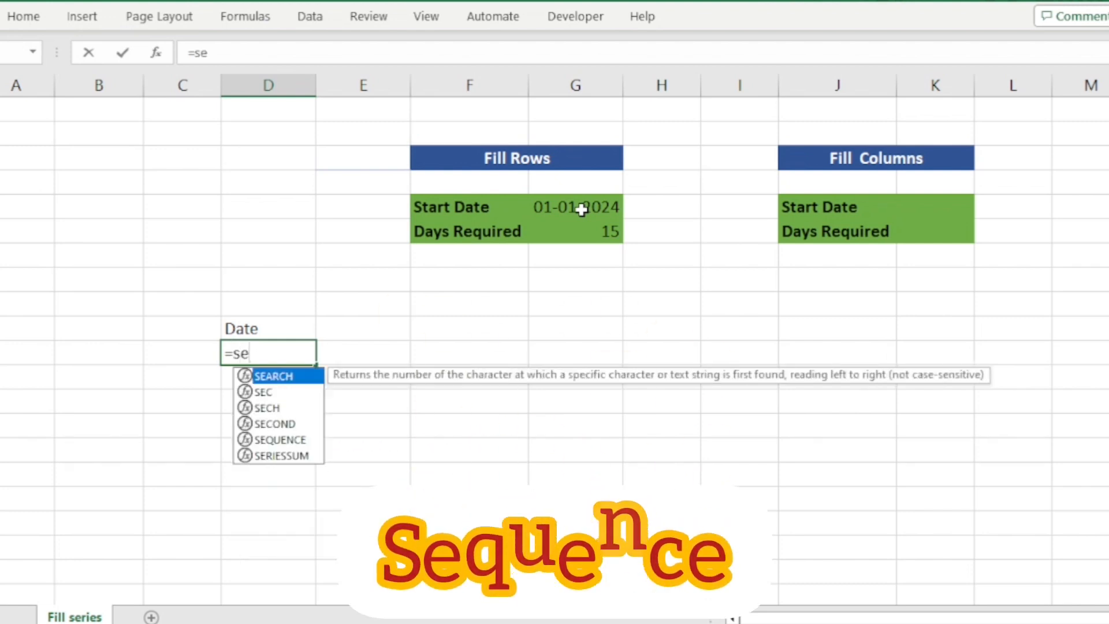
pyautogui.write('q')
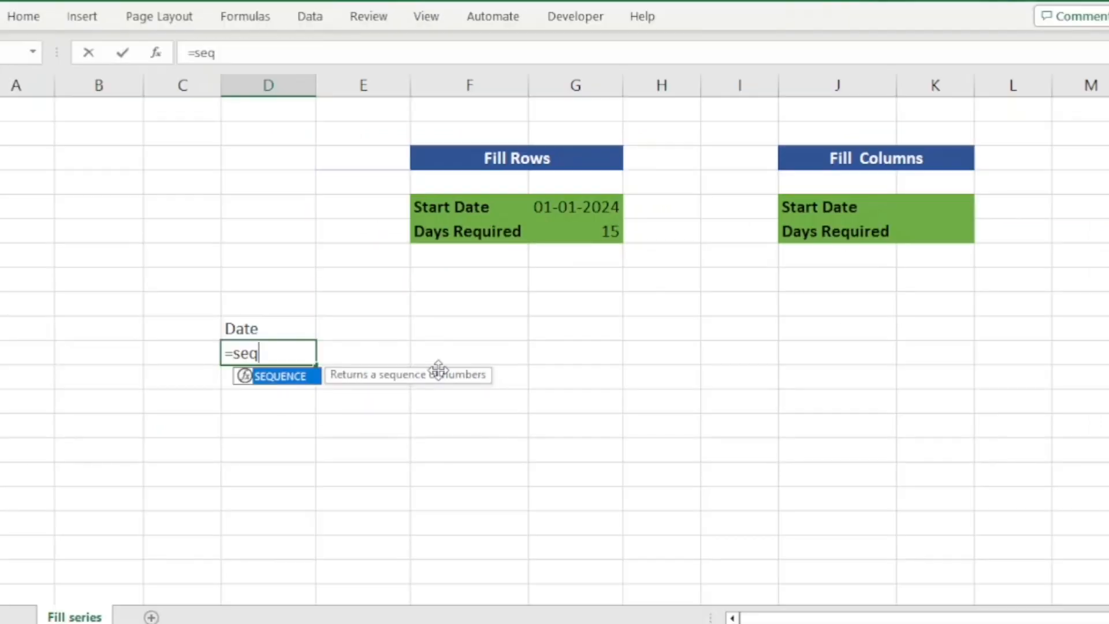
pyautogui.press('Tab')
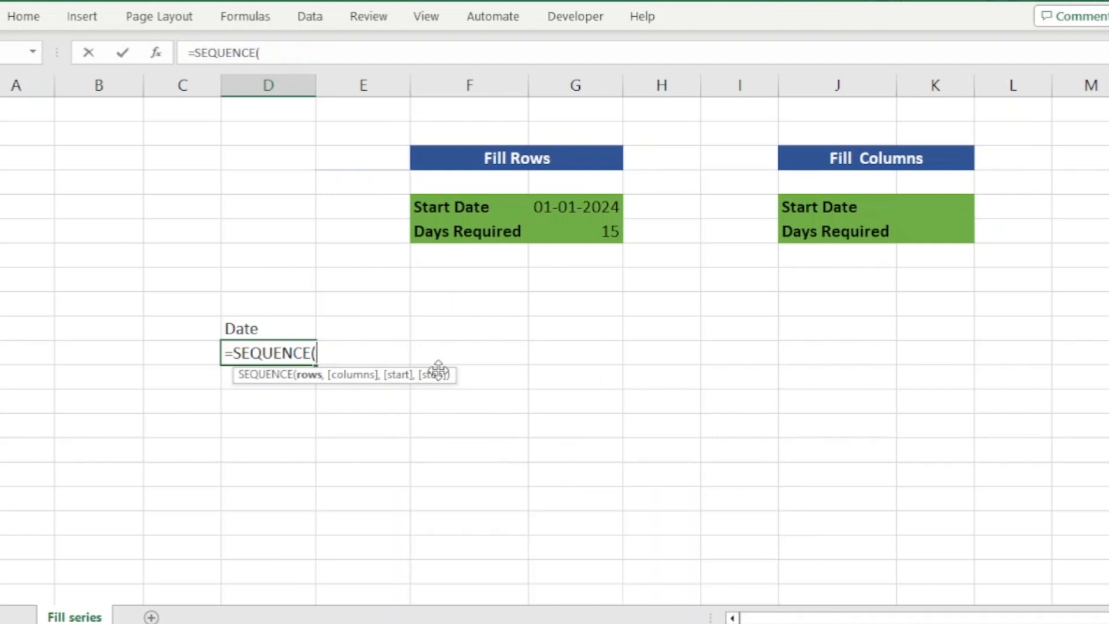
pyautogui.click(598, 229)
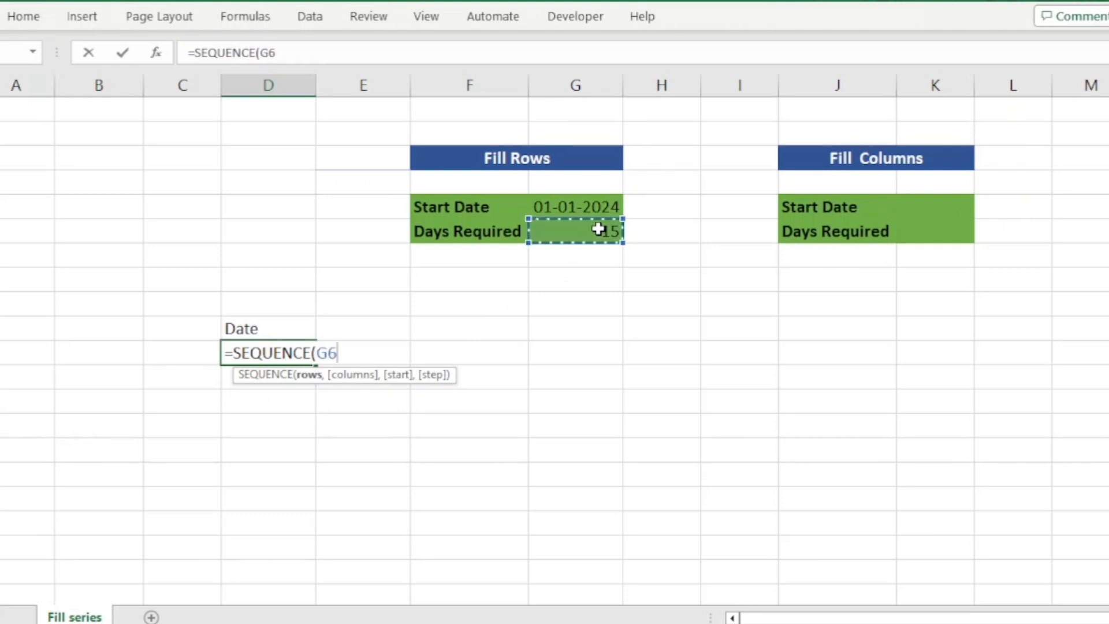
pyautogui.write(',')
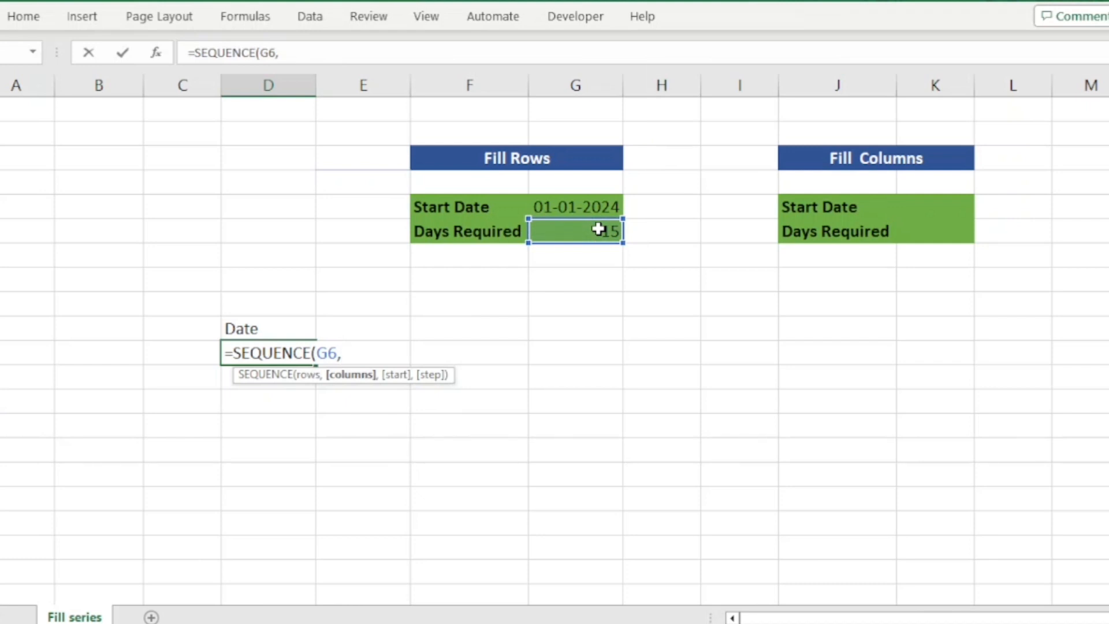
pyautogui.write(',')
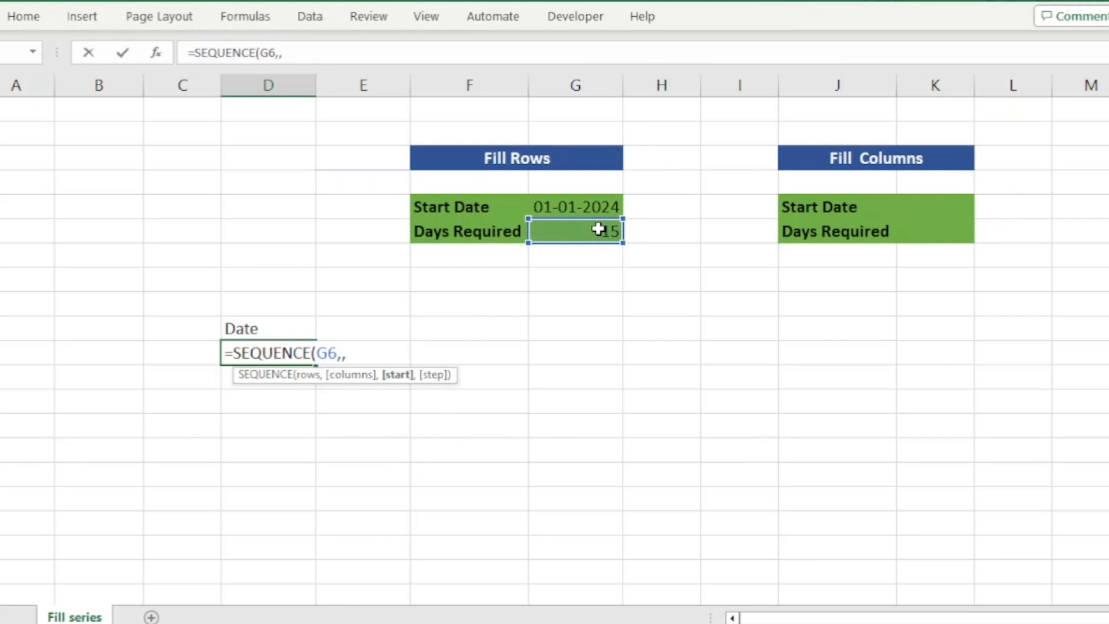
pyautogui.click(588, 200)
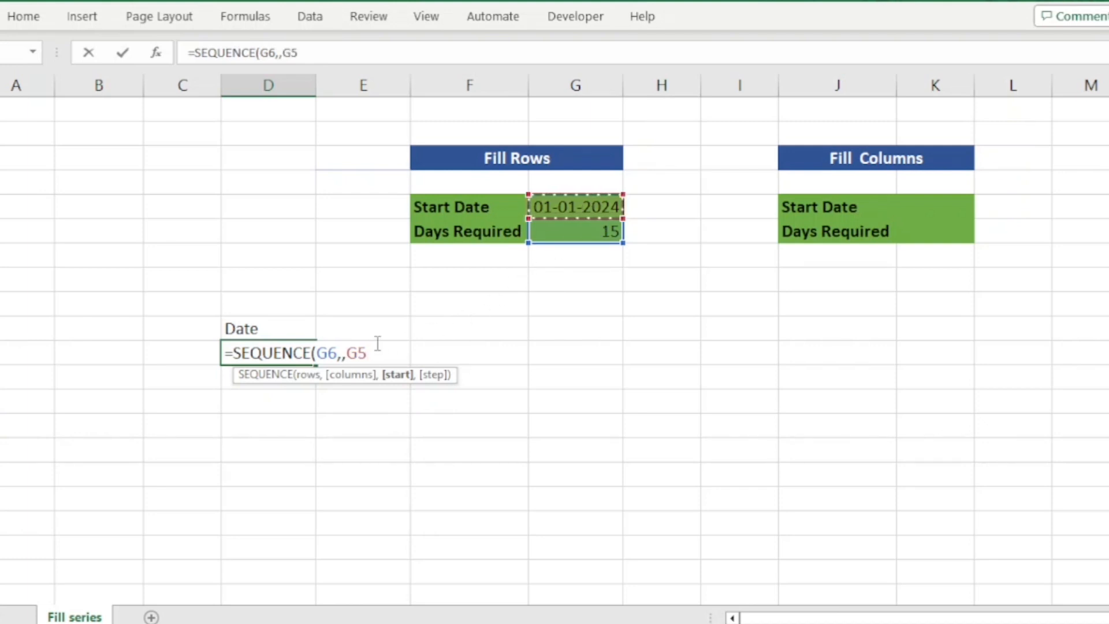
# Step: Make both cell references absolute and complete the formula as =SEQUENCE($G$6,,$G$5)
pyautogui.click(357, 345)
pyautogui.press('F4')
pyautogui.click(318, 358)
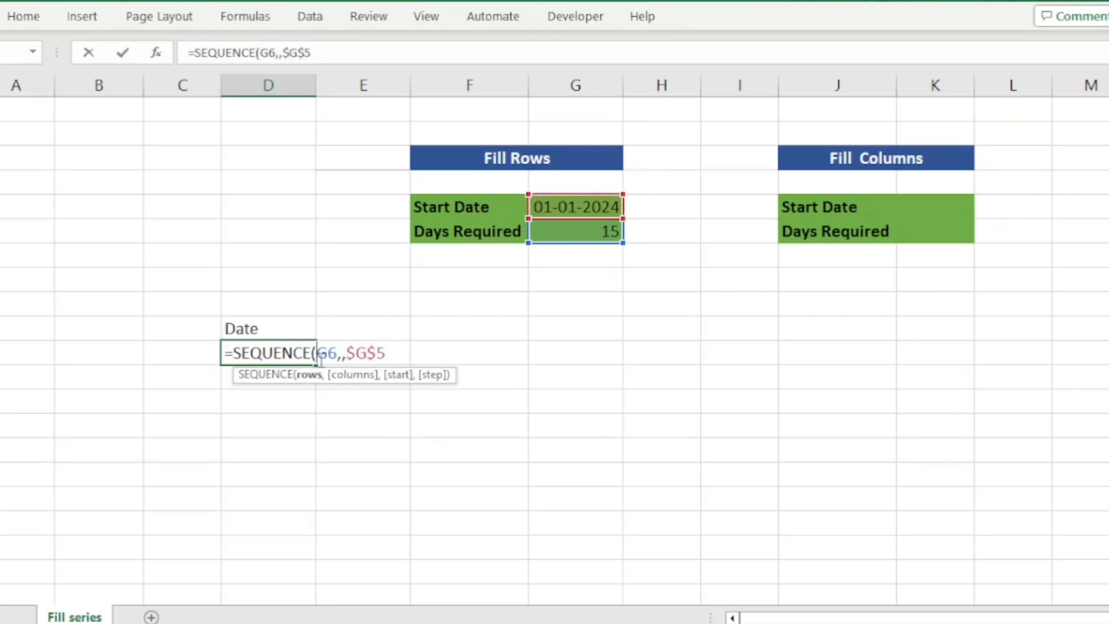
pyautogui.press('F4')
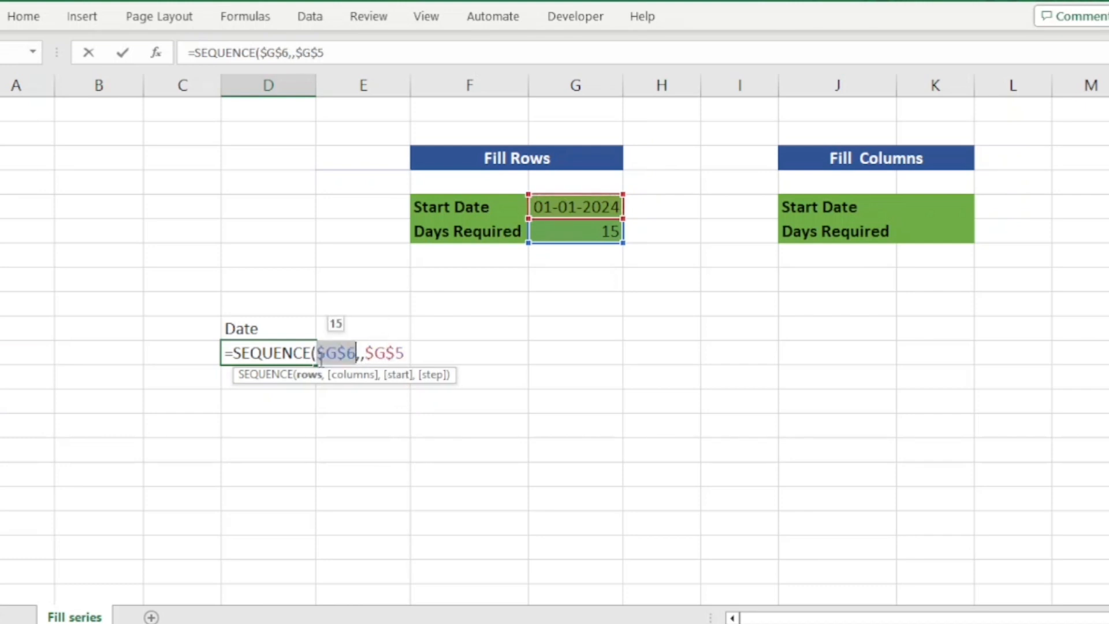
pyautogui.press('End')
pyautogui.write(')')
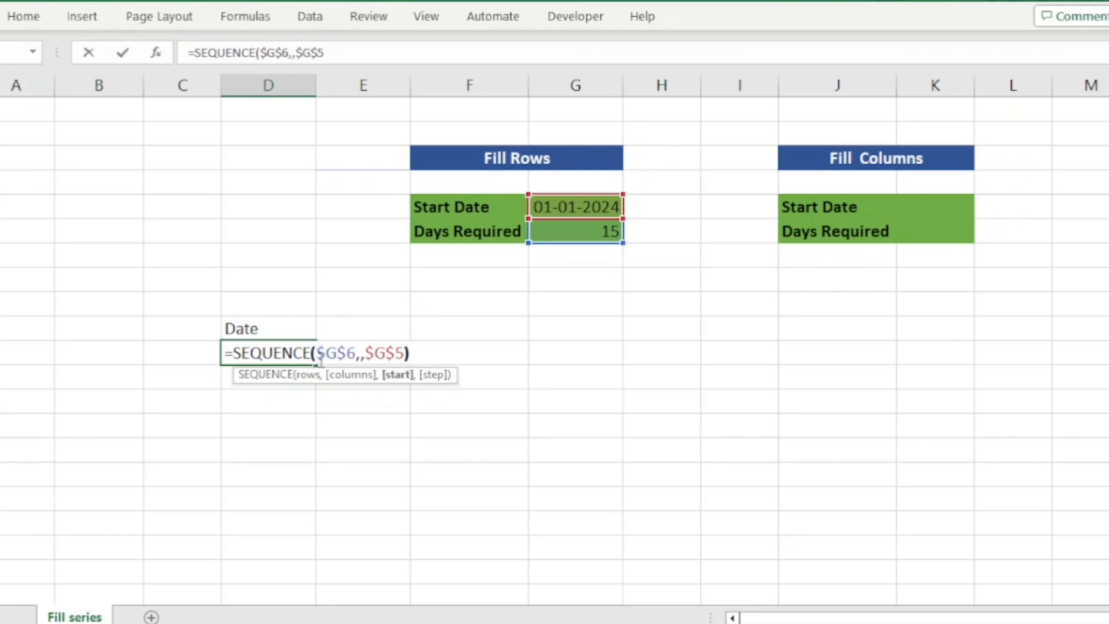
pyautogui.press('Return')
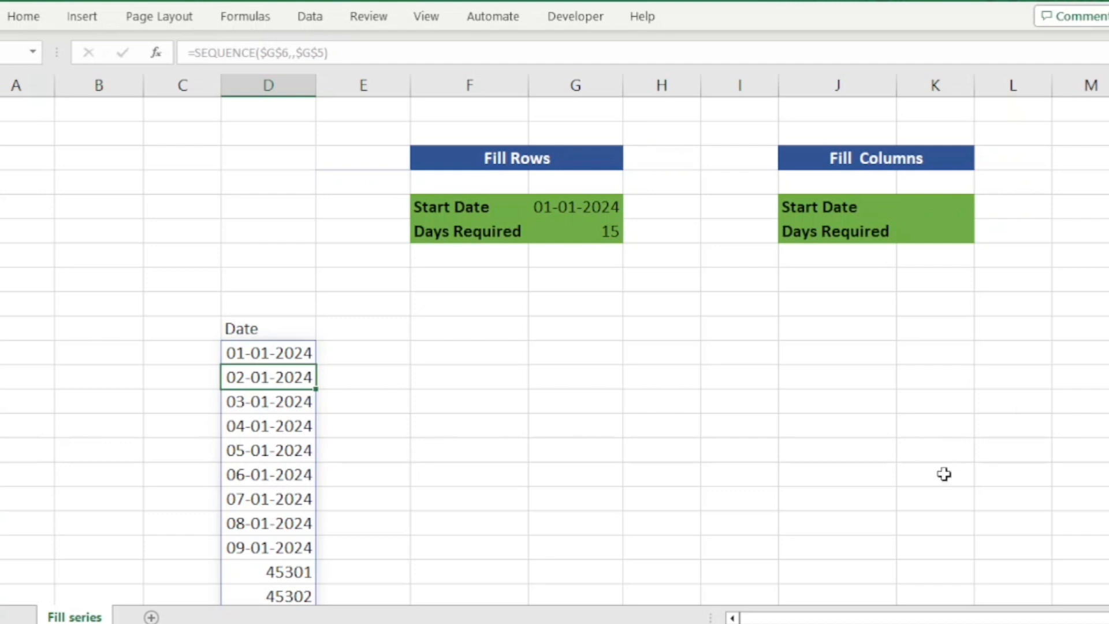
# Step: Format the whole spilled date series in D11:D25 with the short date number format
pyautogui.scroll(-2, 555, 346)
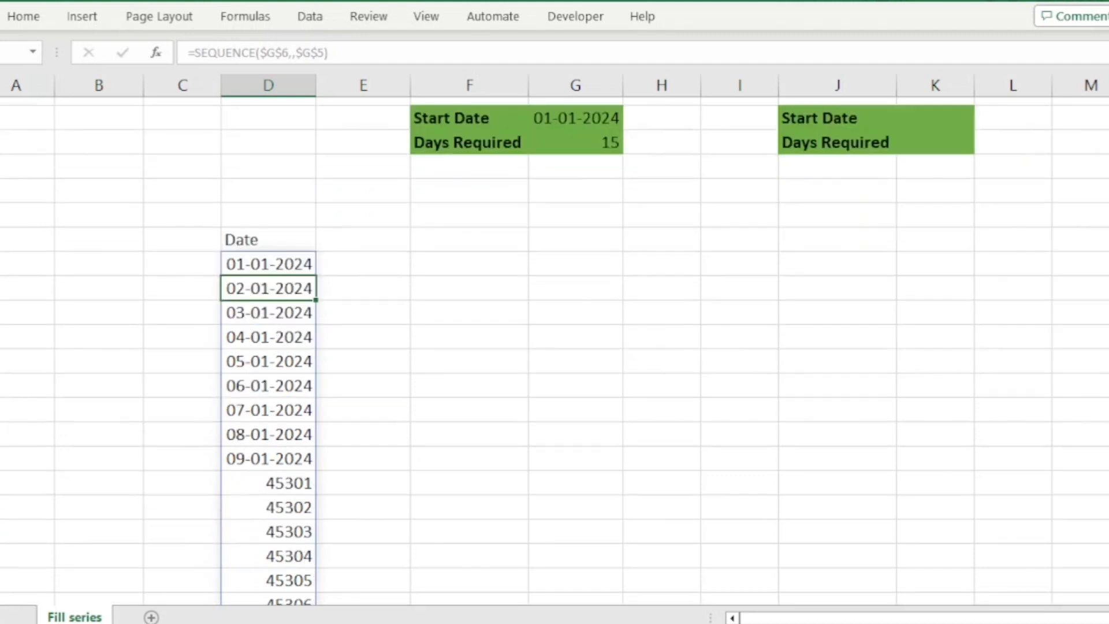
pyautogui.click(303, 251)
pyautogui.hotkey('ctrl', 'shift', 'Down')
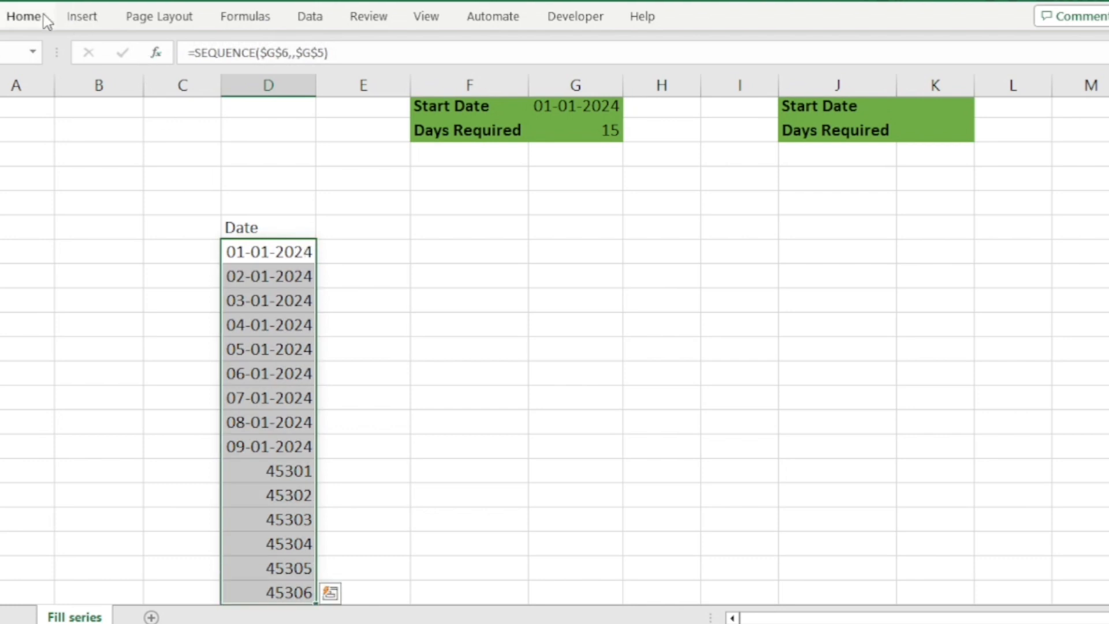
pyautogui.click(26, 16)
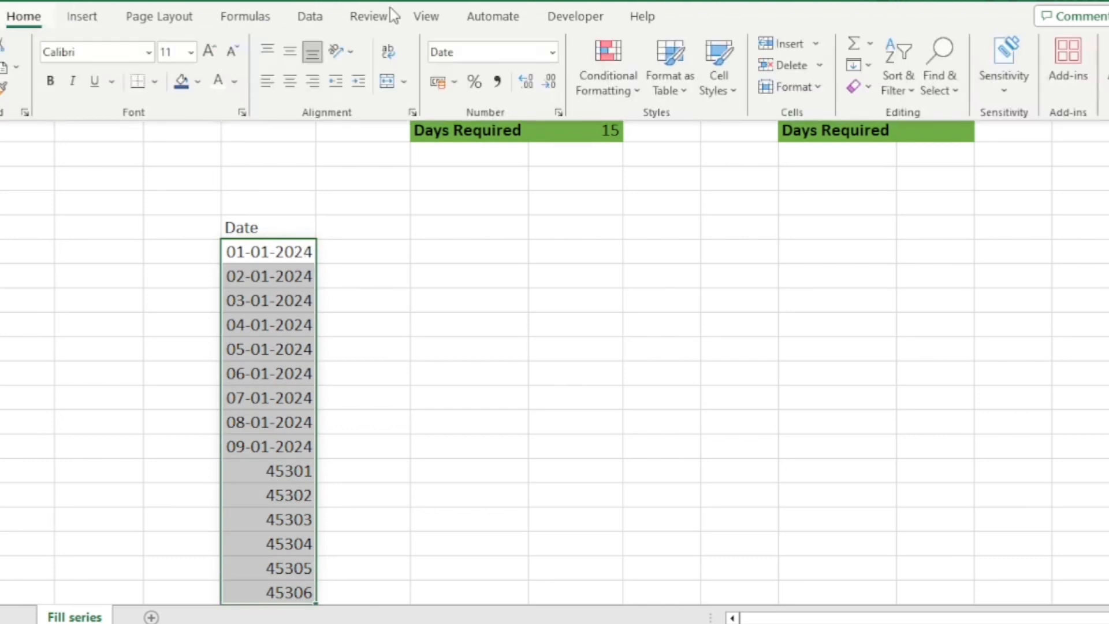
pyautogui.click(553, 53)
pyautogui.click(529, 277)
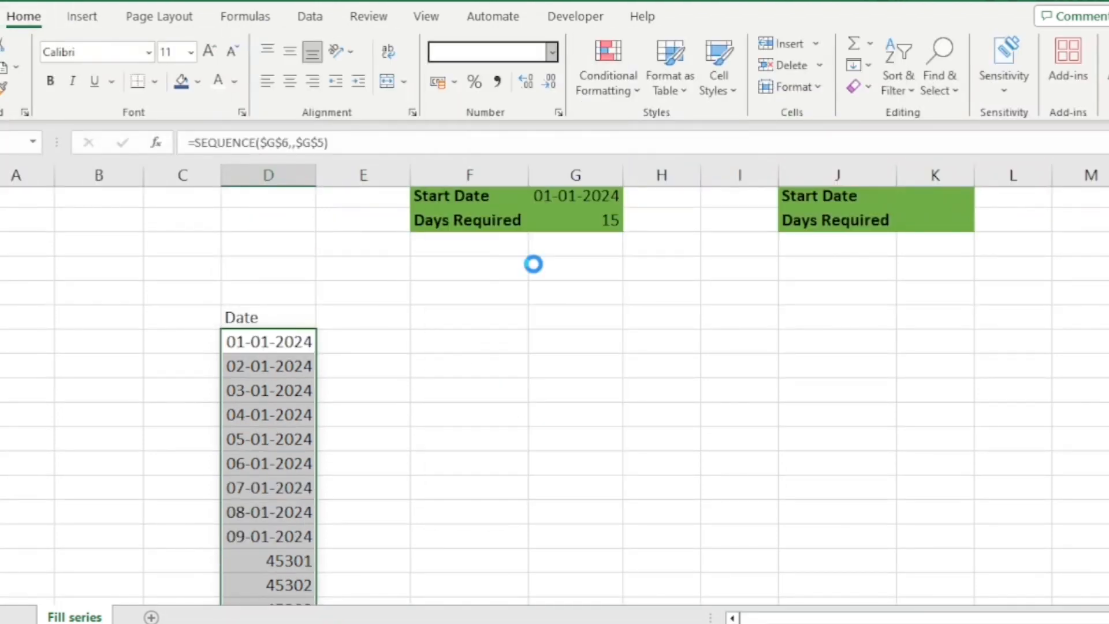
pyautogui.click(283, 459)
pyautogui.scroll(-1, 283, 459)
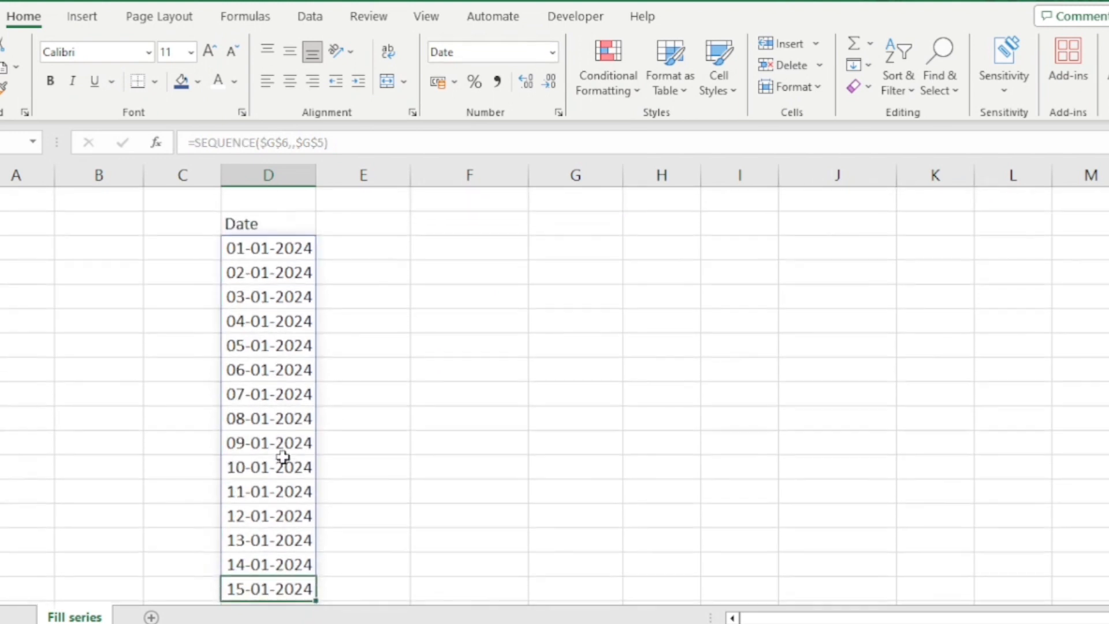
pyautogui.hotkey('ctrl', 'Up')
pyautogui.press('Down')
pyautogui.hotkey('ctrl', 'shift', 'Down')
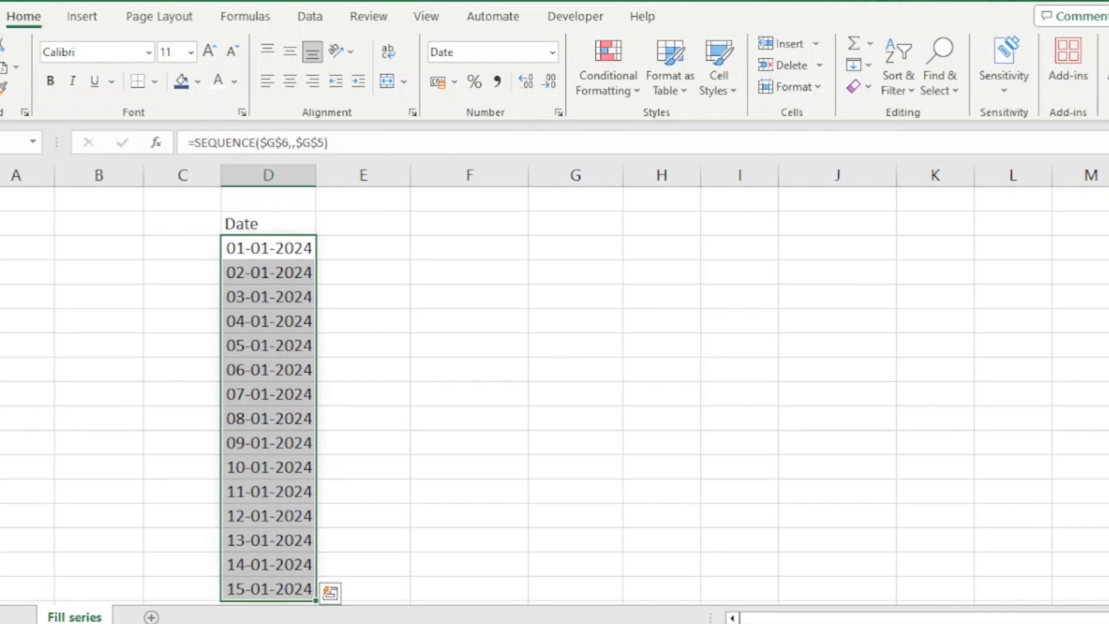
pyautogui.scroll(2, 762, 347)
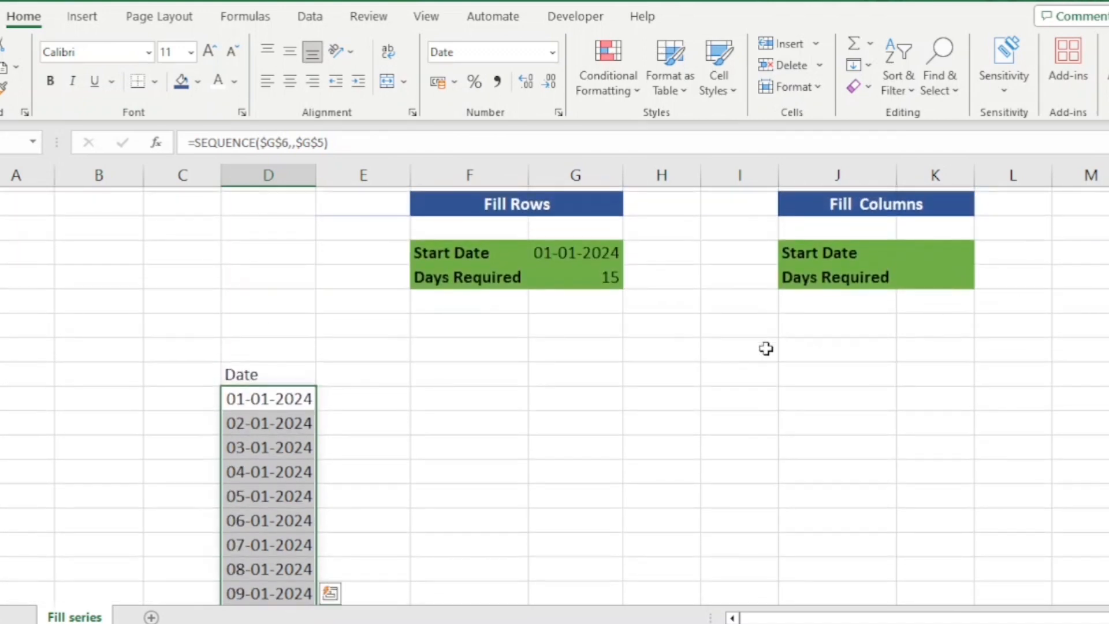
# Step: Copy the Fill Rows start date and days required from G5:G6 into K5:K6, and autofit column K
pyautogui.click(920, 249)
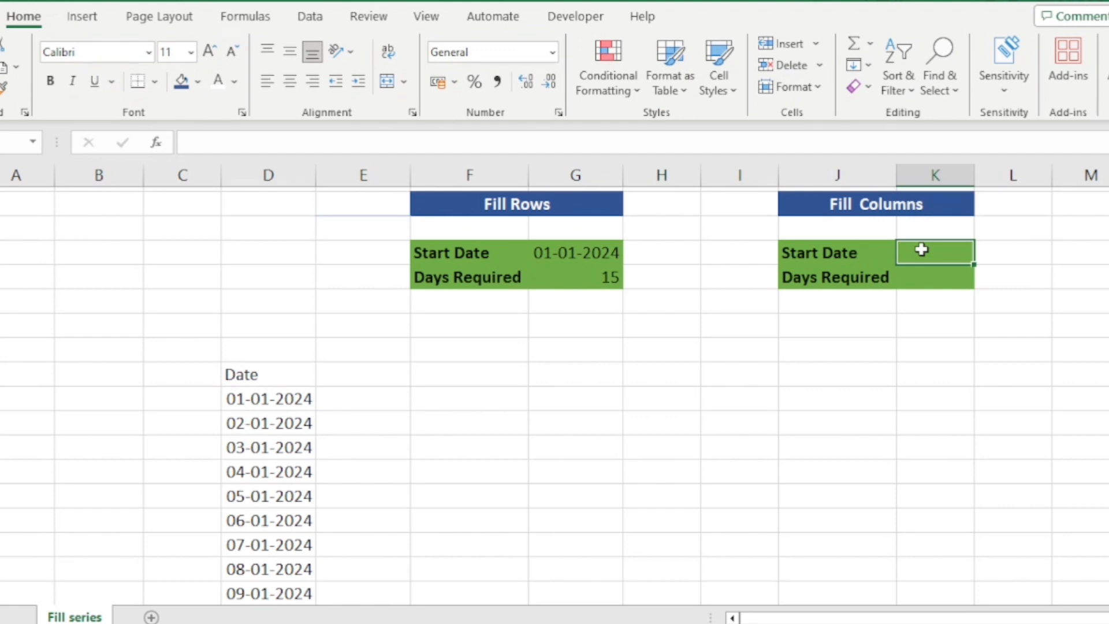
pyautogui.press('Left')
pyautogui.press('Left')
pyautogui.press('Left')
pyautogui.press('Left')
pyautogui.hotkey('shift', 'Down')
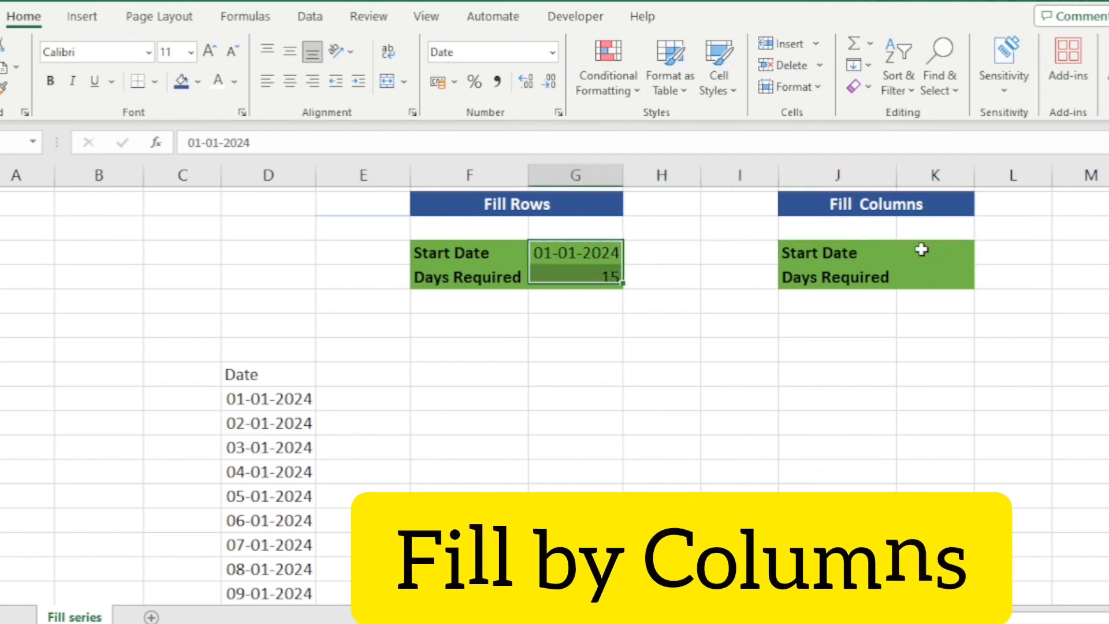
pyautogui.hotkey('ctrl', 'c')
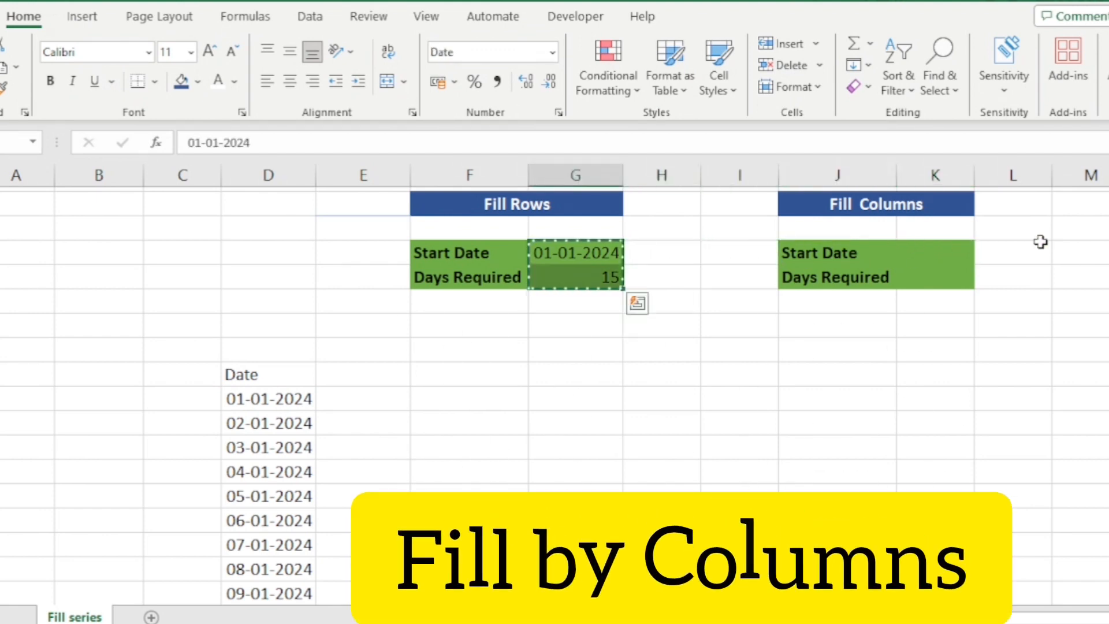
pyautogui.click(958, 249)
pyautogui.hotkey('ctrl', 'v')
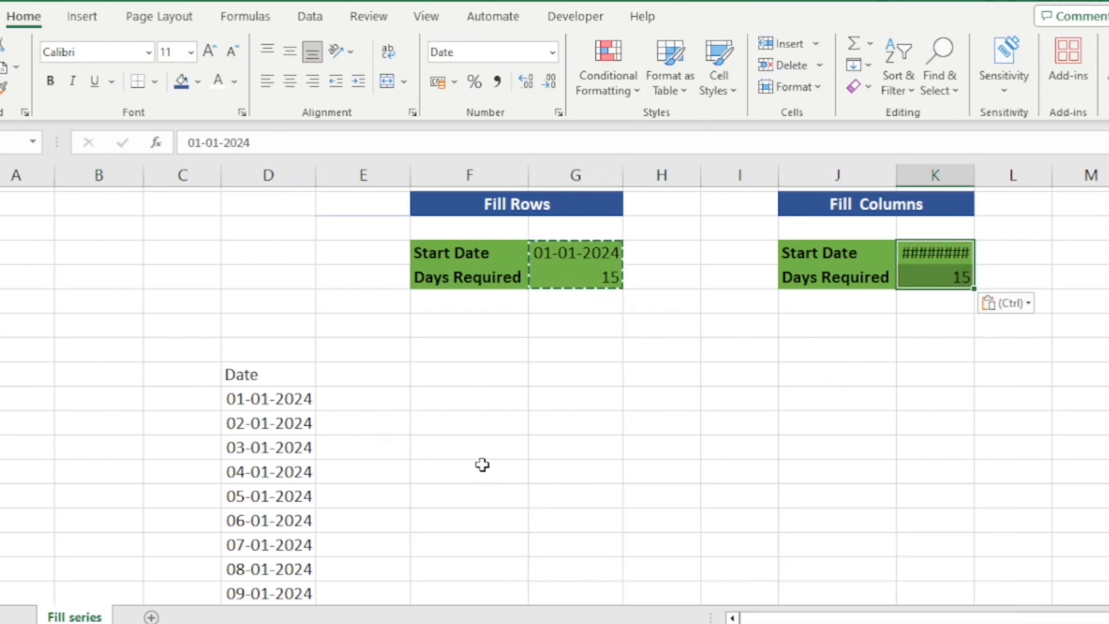
pyautogui.doubleClick(975, 175)
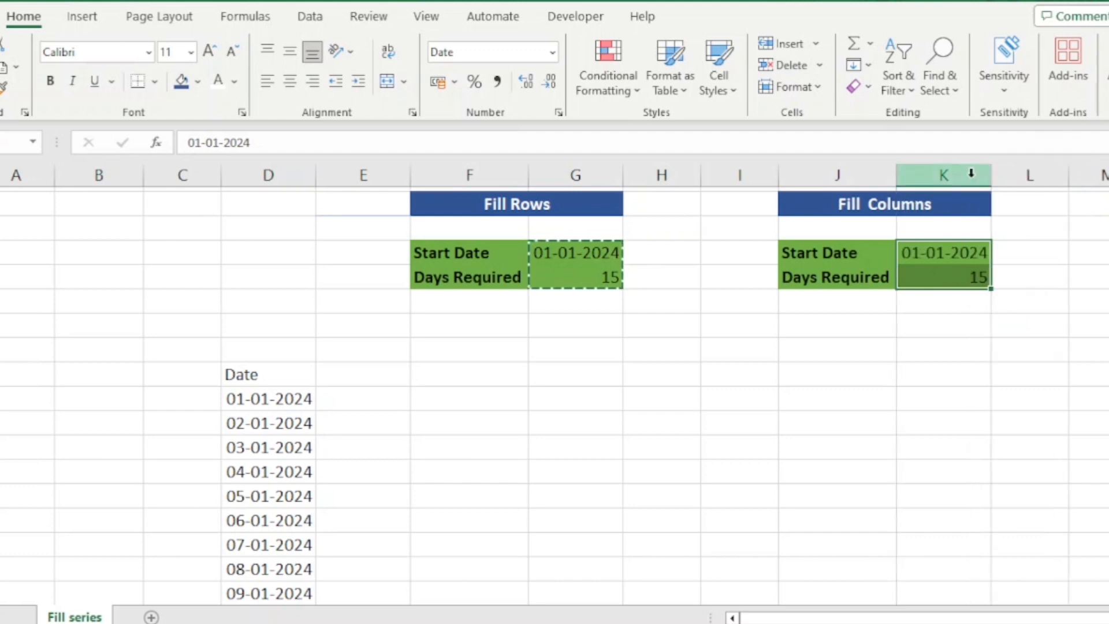
pyautogui.click(431, 390)
pyautogui.press('Escape')
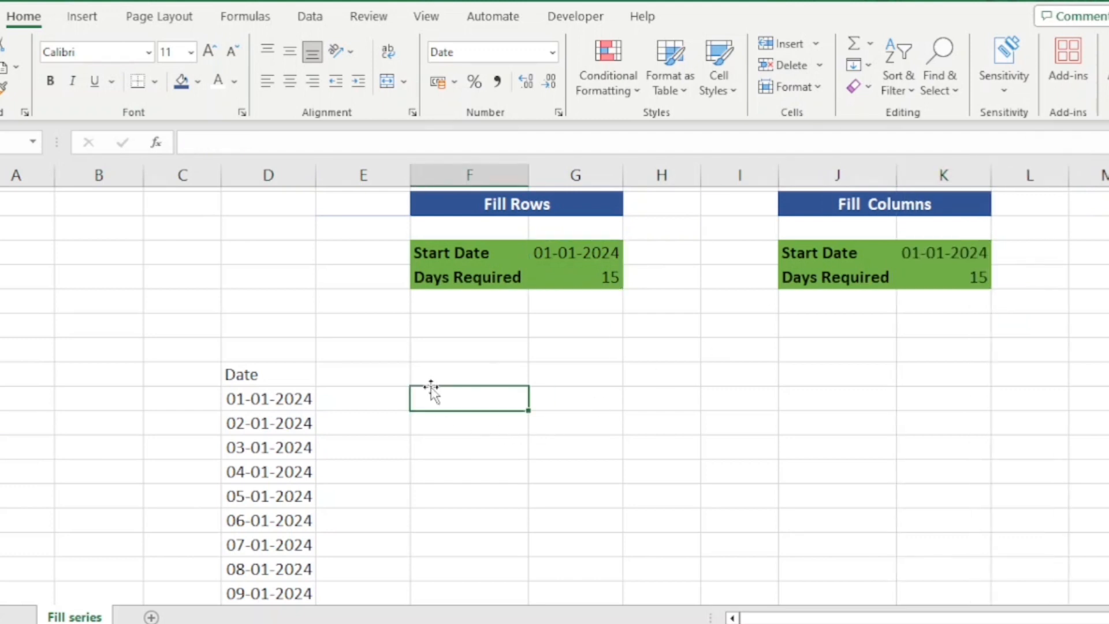
# Step: Enter the heading Date in F11
pyautogui.click(434, 372)
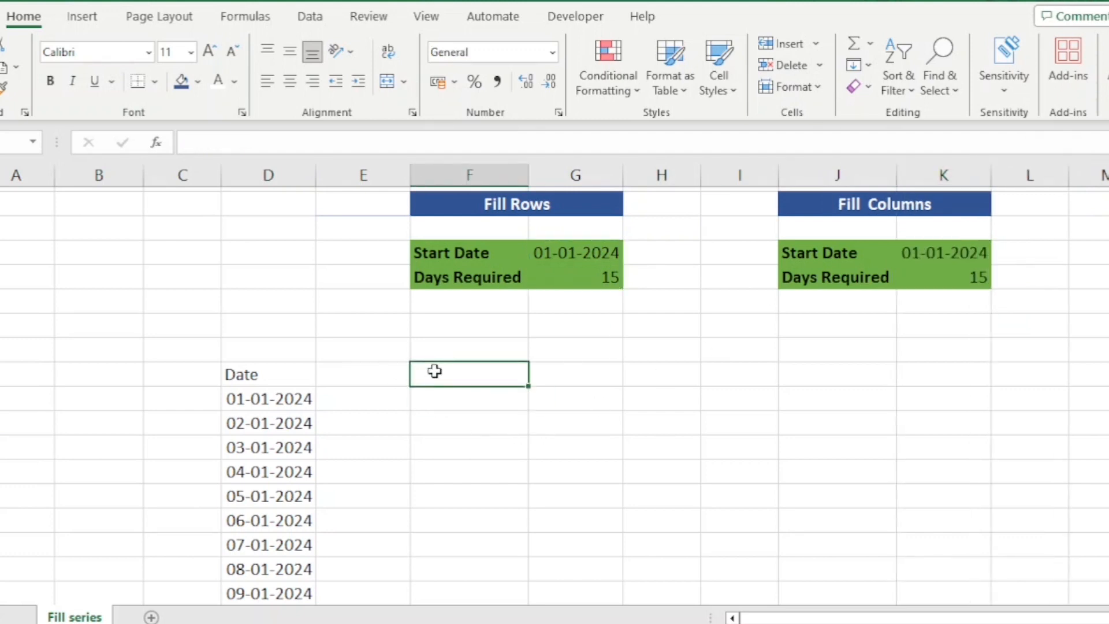
pyautogui.press('Down')
pyautogui.write('Date')
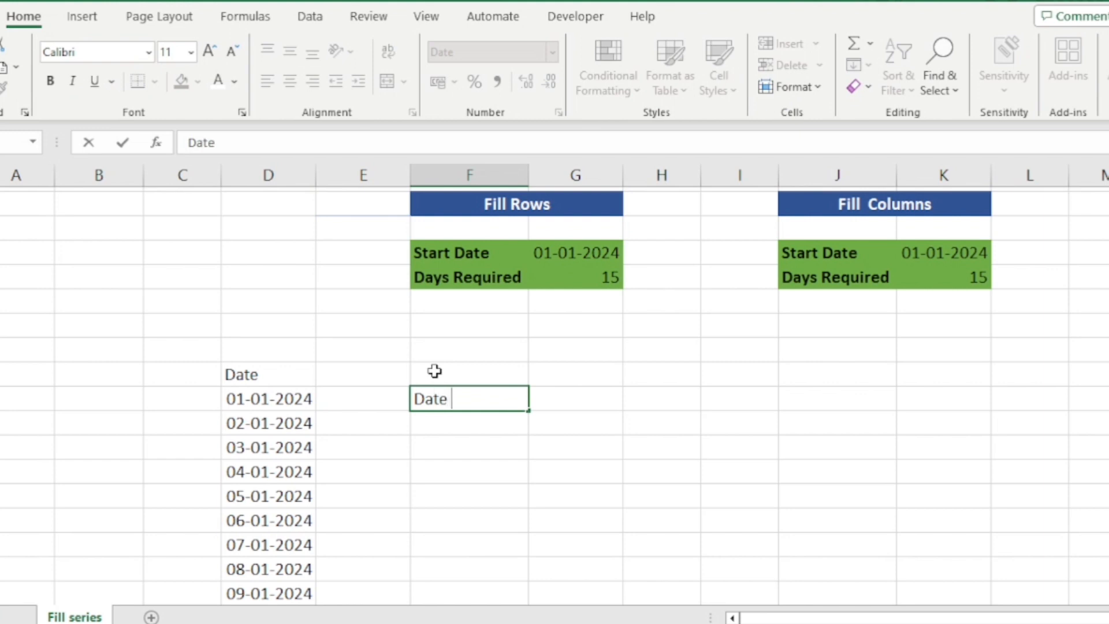
pyautogui.press('Tab')
# Step: Begin a SEQUENCE formula in G11 with an empty rows argument and the absolute reference $K$6 for the columns
pyautogui.write('=se')
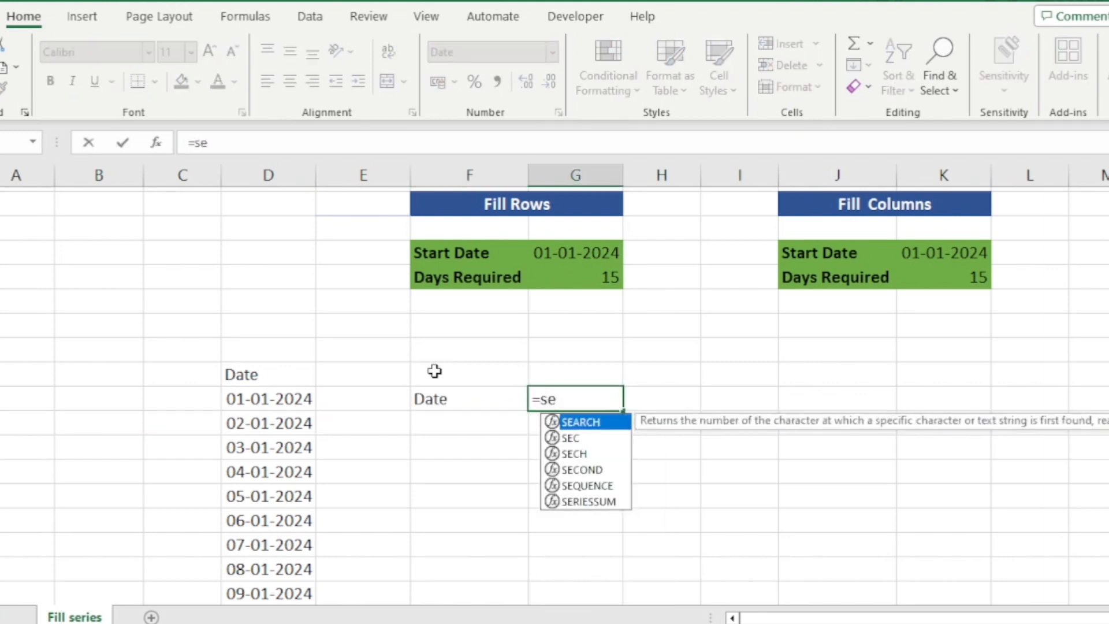
pyautogui.press('Down')
pyautogui.press('Down')
pyautogui.press('Down')
pyautogui.press('Down')
pyautogui.press('Tab')
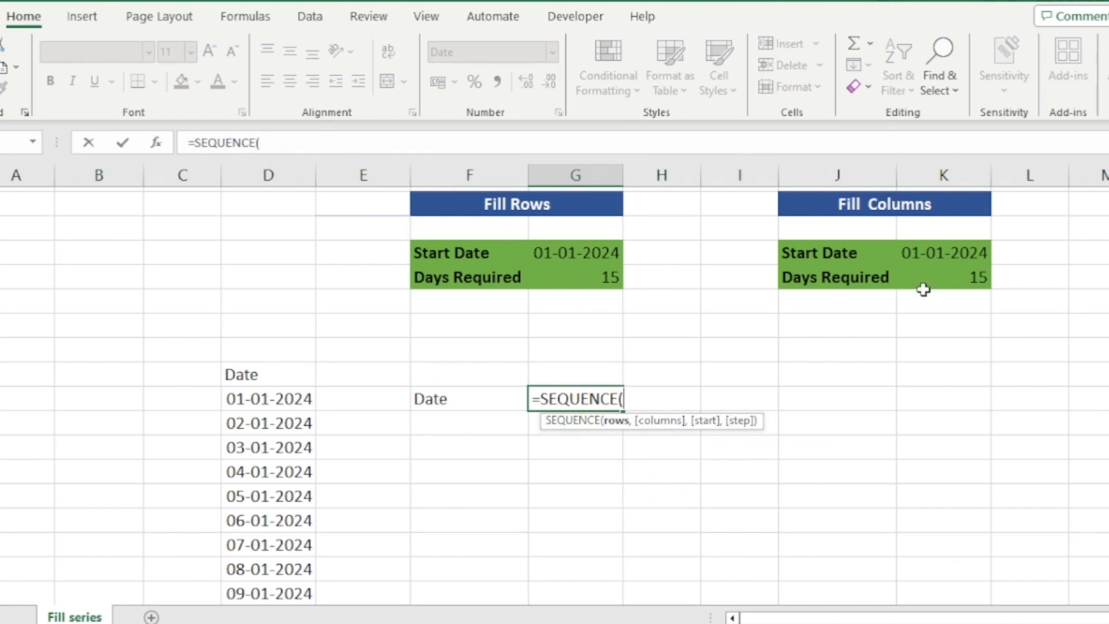
pyautogui.write(',')
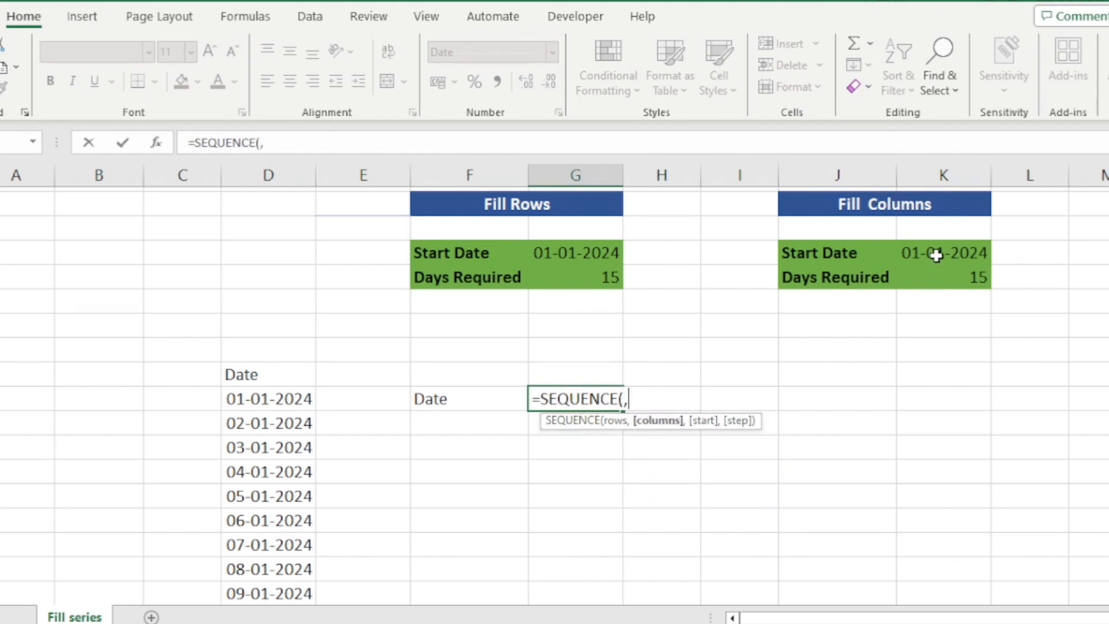
pyautogui.click(939, 277)
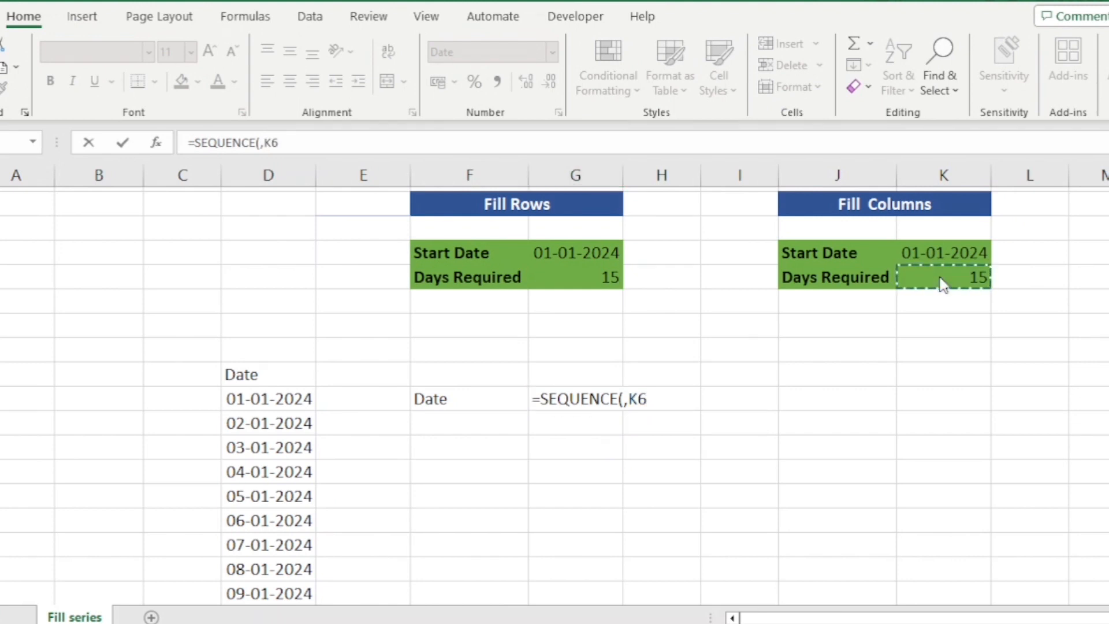
pyautogui.click(640, 398)
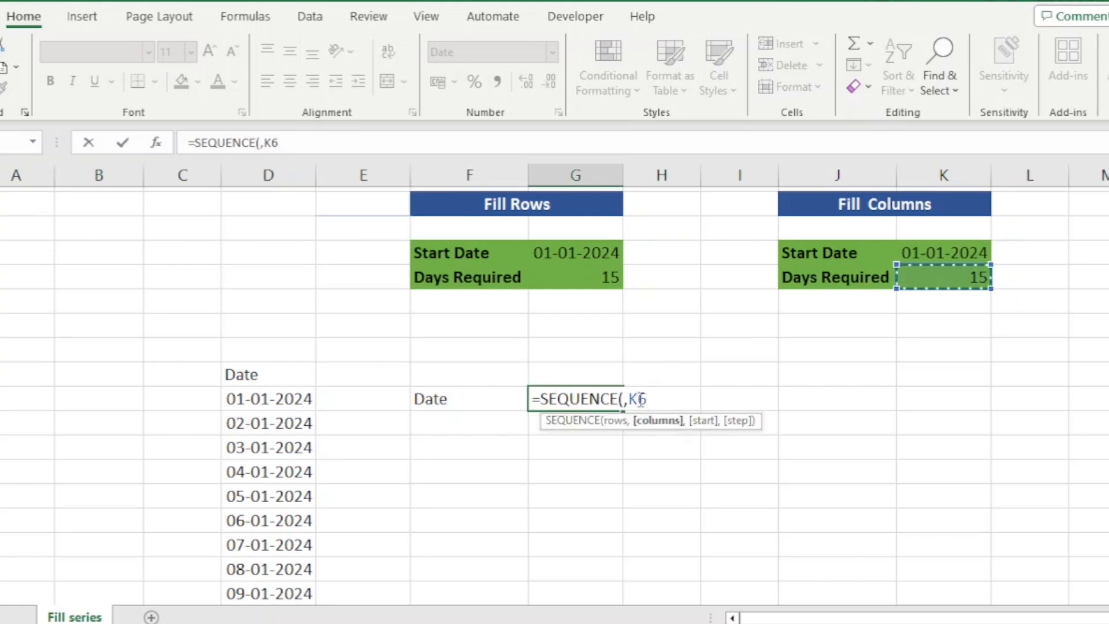
pyautogui.press('F4')
pyautogui.write(',')
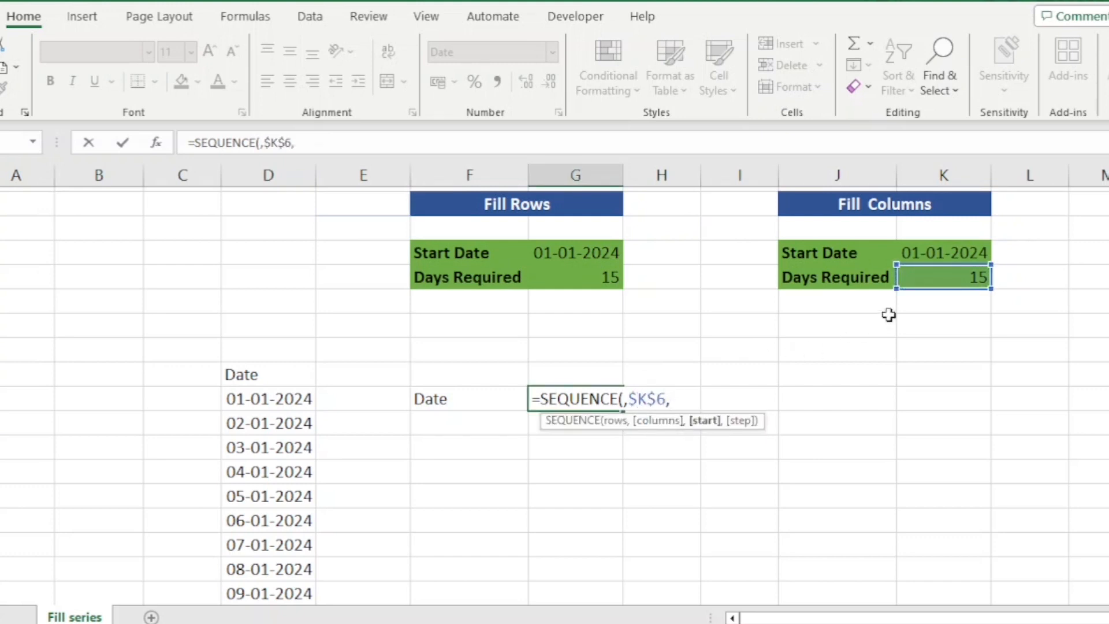
# Step: Add the absolute start reference $K$5 and complete the formula as =SEQUENCE(,$K$6,$K$5)
pyautogui.click(921, 250)
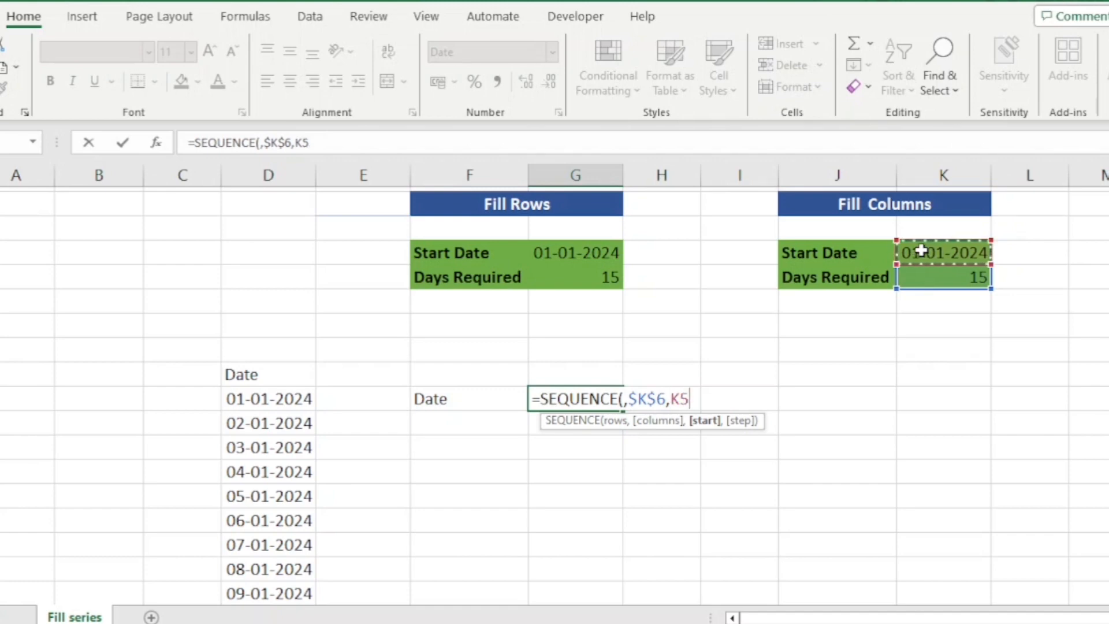
pyautogui.press('F4')
pyautogui.write(')')
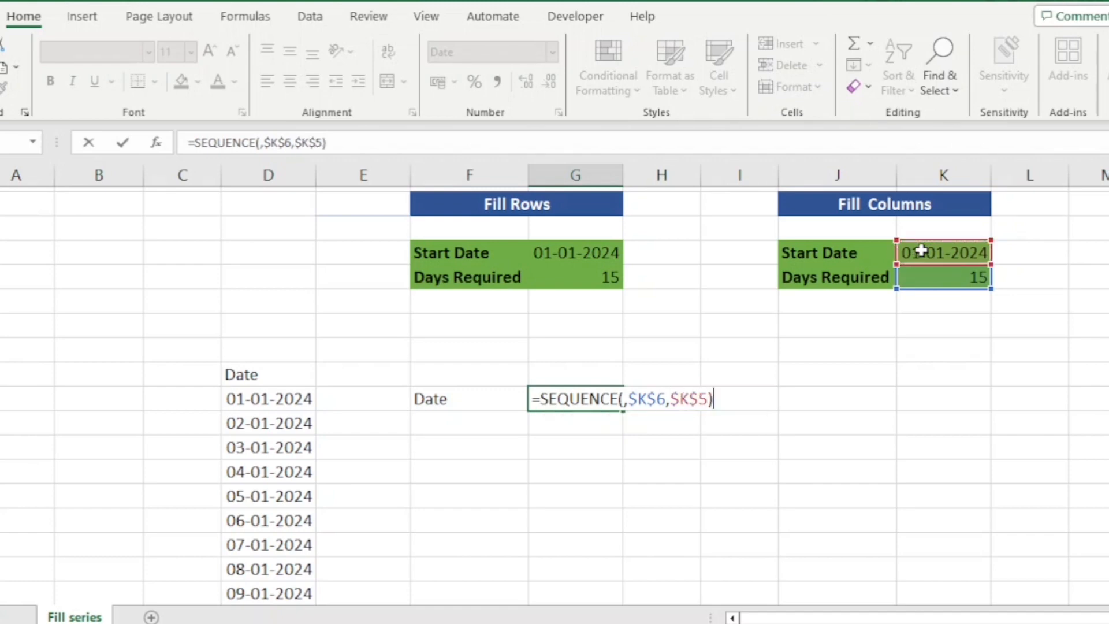
pyautogui.press('Return')
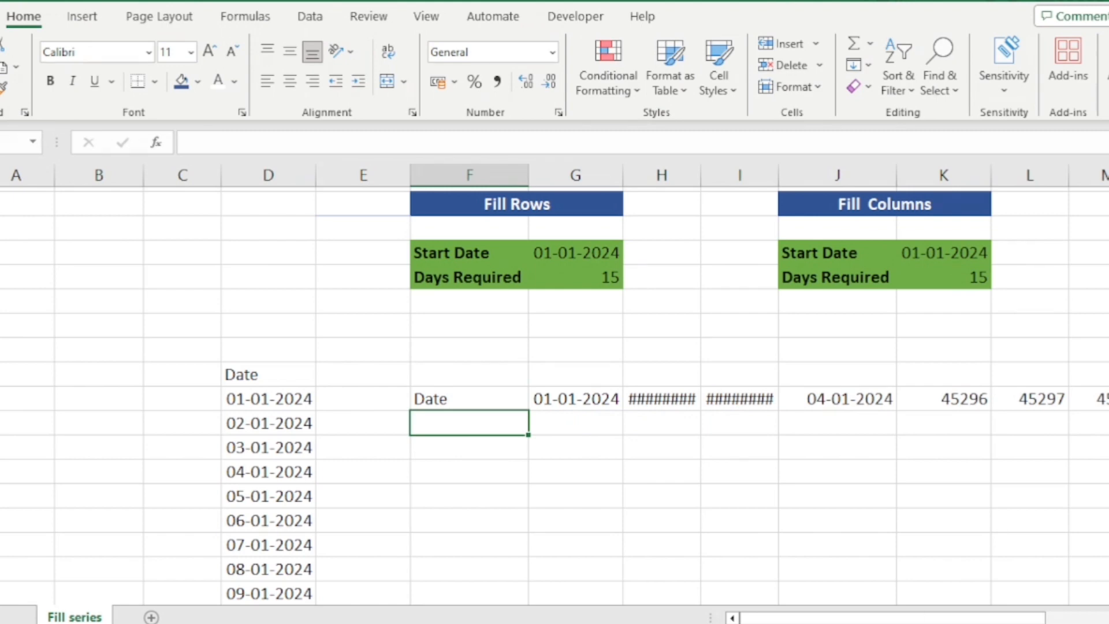
# Step: Widen columns H and I enough to show their full dates
pyautogui.moveTo(842, 614); pyautogui.dragTo(726, 584)
pyautogui.moveTo(701, 175); pyautogui.dragTo(717, 175)
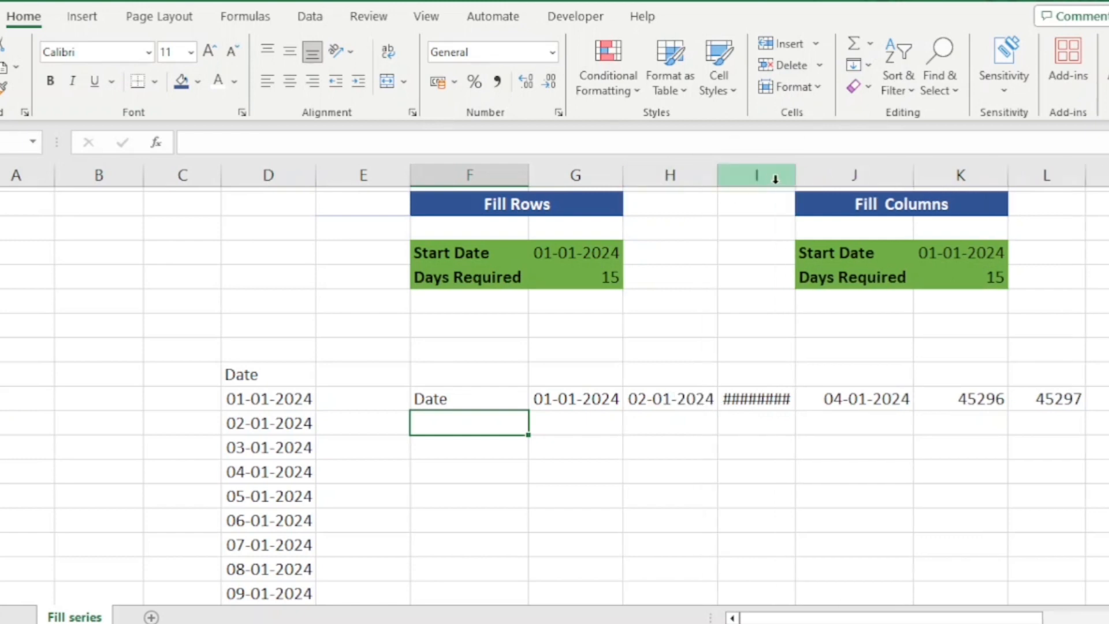
pyautogui.moveTo(794, 175); pyautogui.dragTo(812, 175)
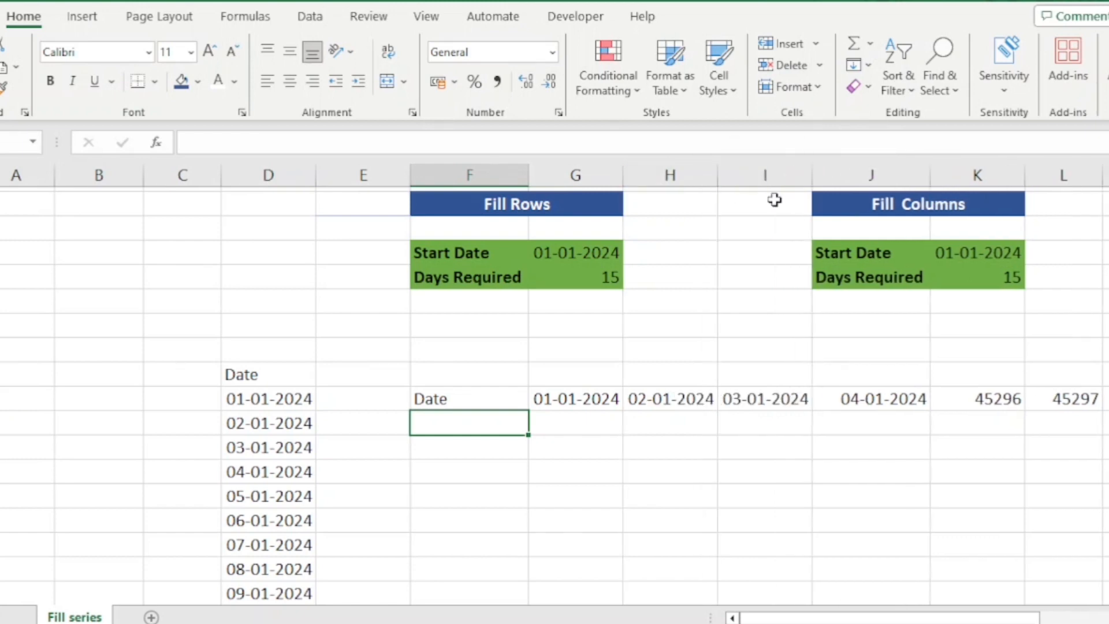
pyautogui.click(605, 477)
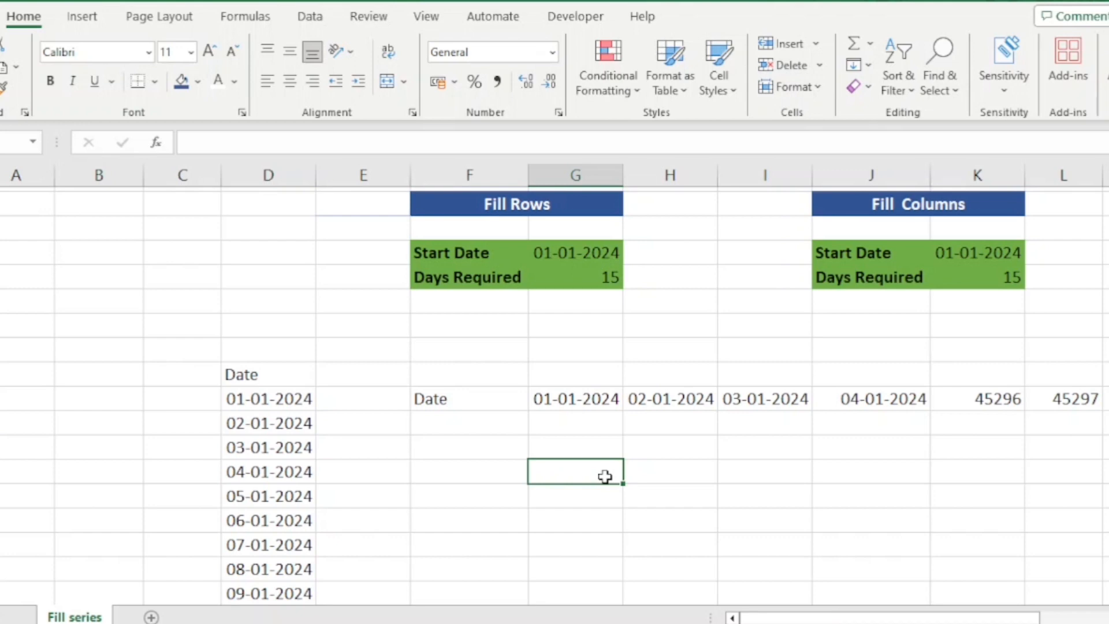
# Step: Begin a SEQUENCE formula in F13 with the absolute reference $G$6 as the rows argument
pyautogui.click(465, 447)
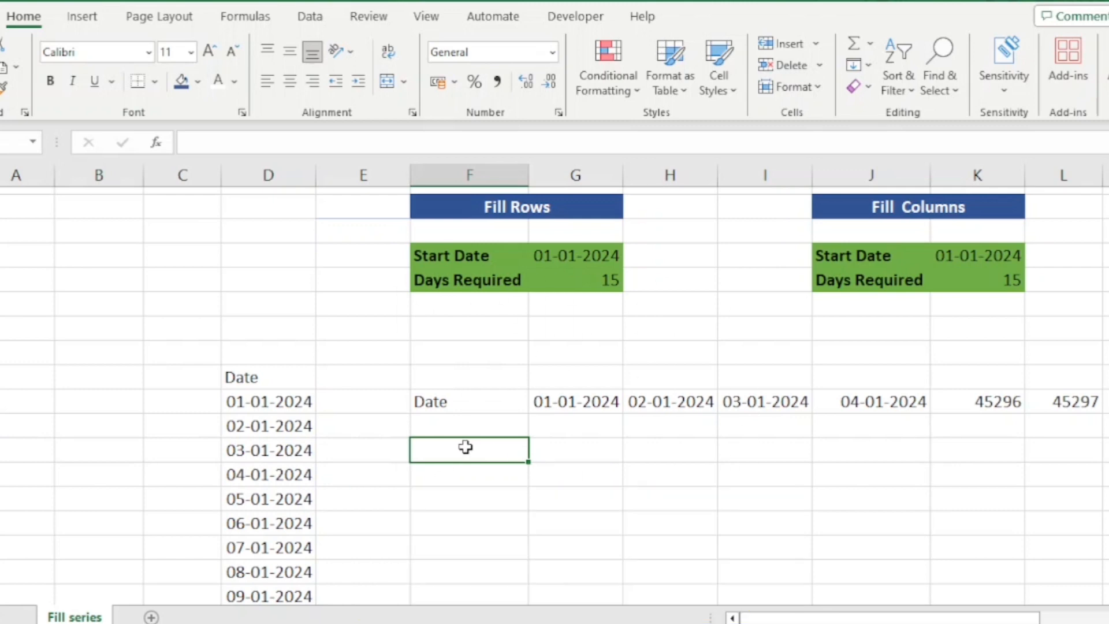
pyautogui.write('=se')
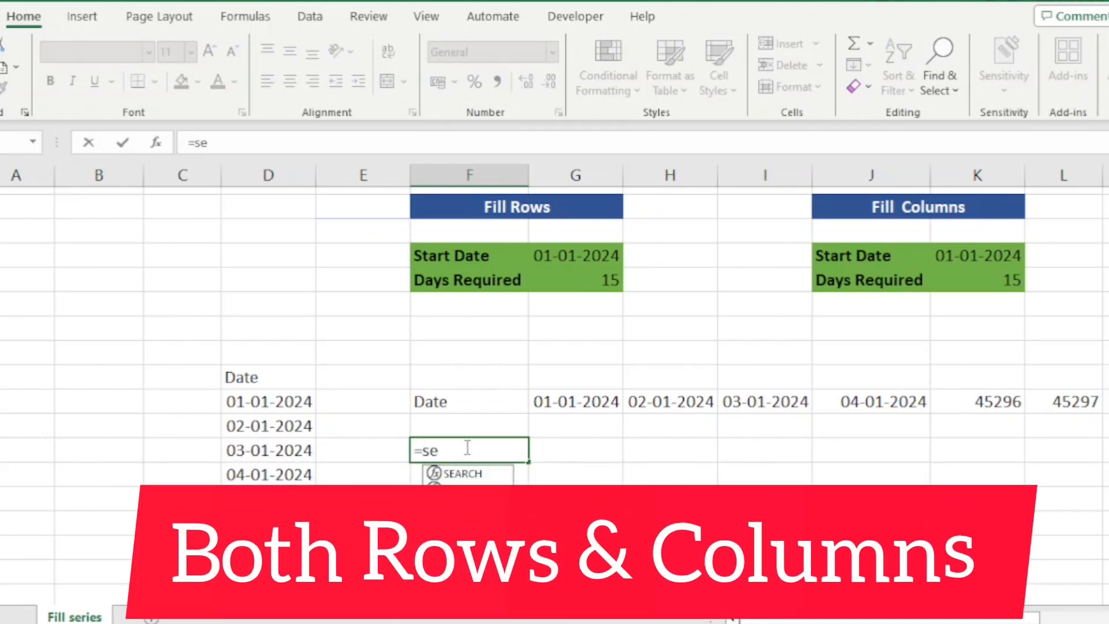
pyautogui.write('q')
pyautogui.press('Tab')
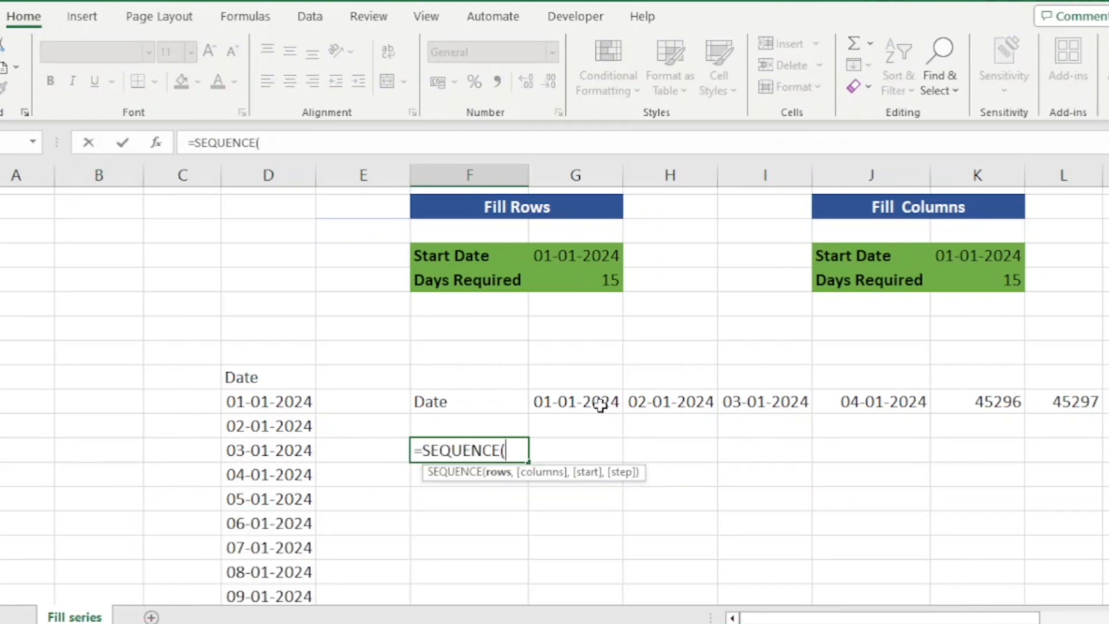
pyautogui.click(597, 281)
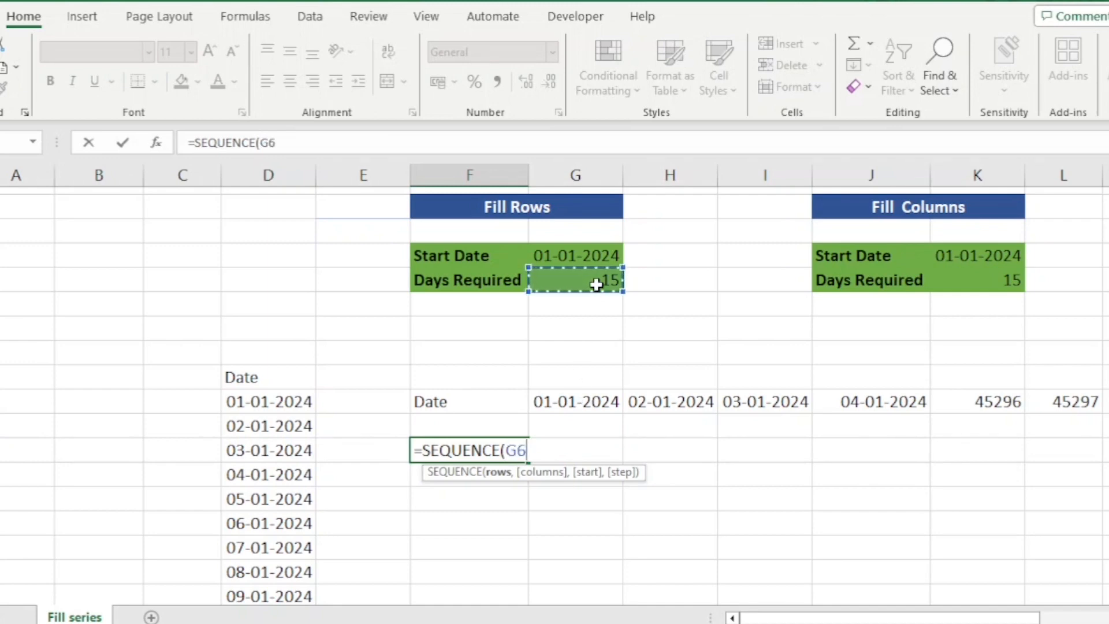
pyautogui.press('F4')
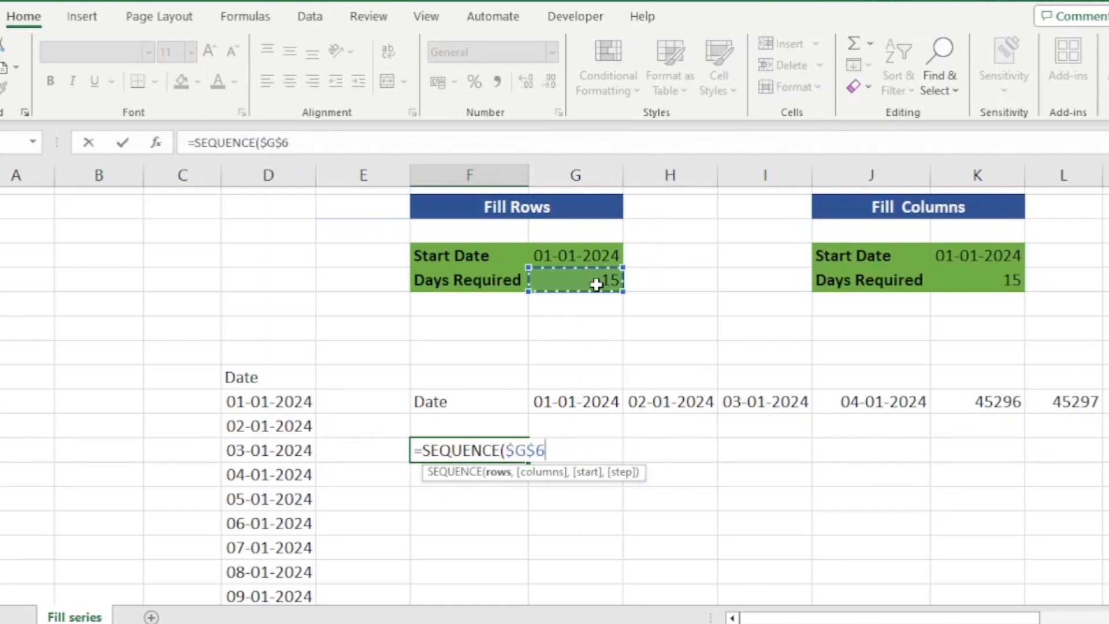
pyautogui.write(',')
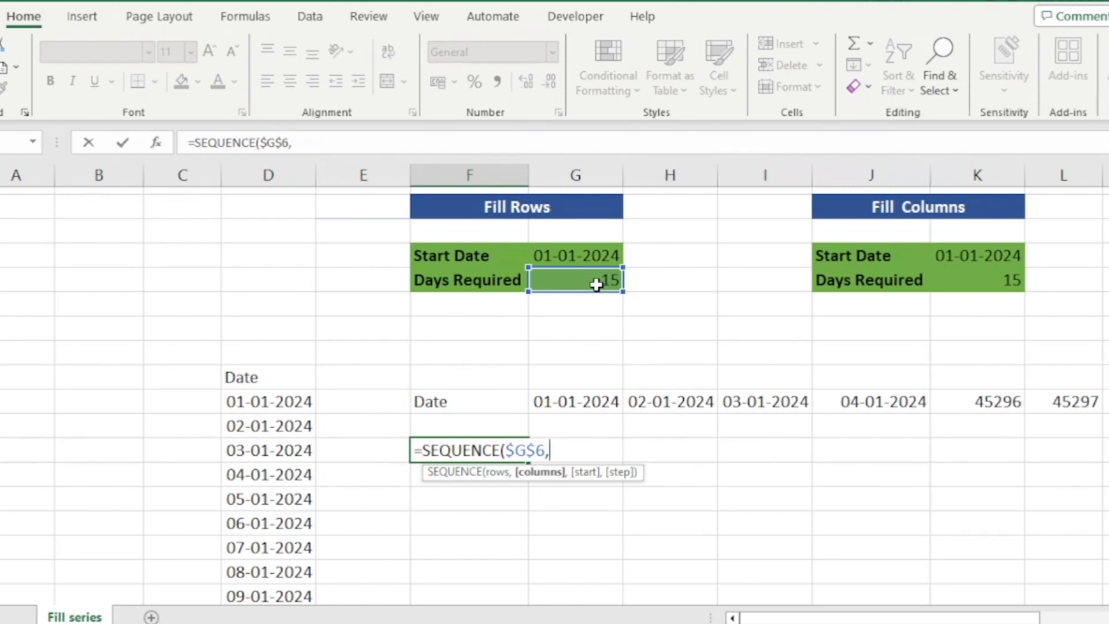
# Step: Set 3 columns and the absolute start reference $G$5, completing the formula as =SEQUENCE($G$6,3,$G$5)
pyautogui.write('3,')
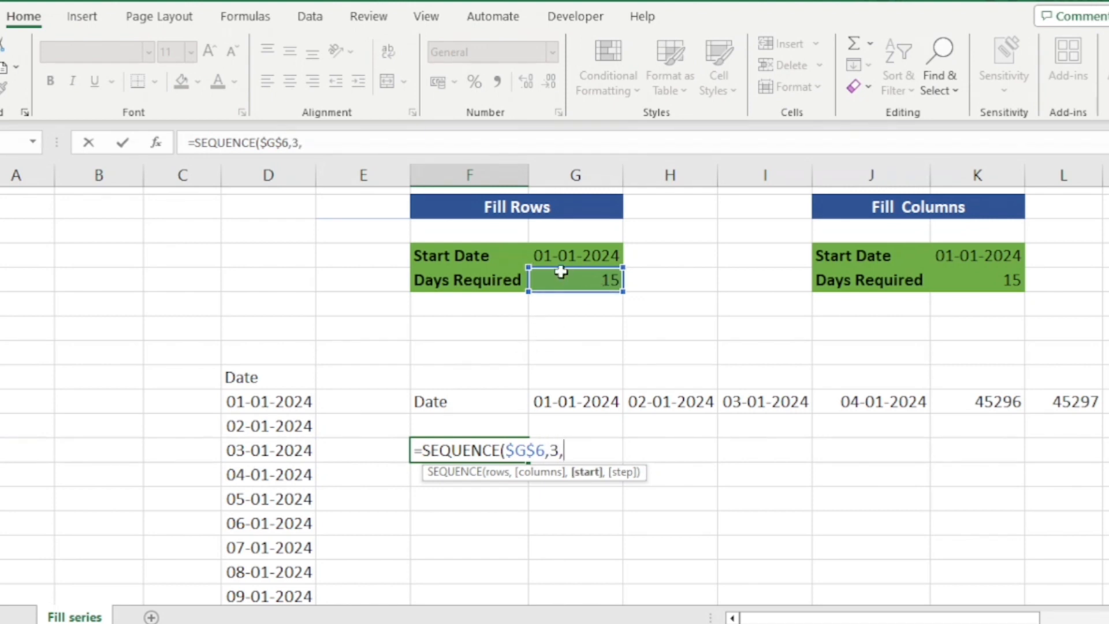
pyautogui.click(573, 253)
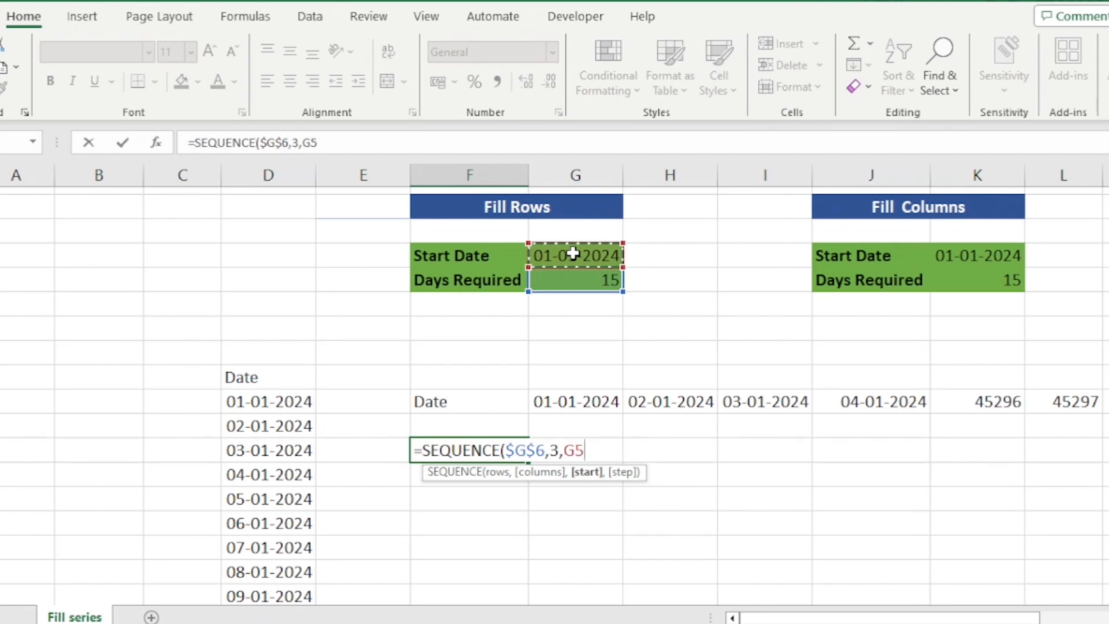
pyautogui.press('F4')
pyautogui.write(')')
pyautogui.press('Return')
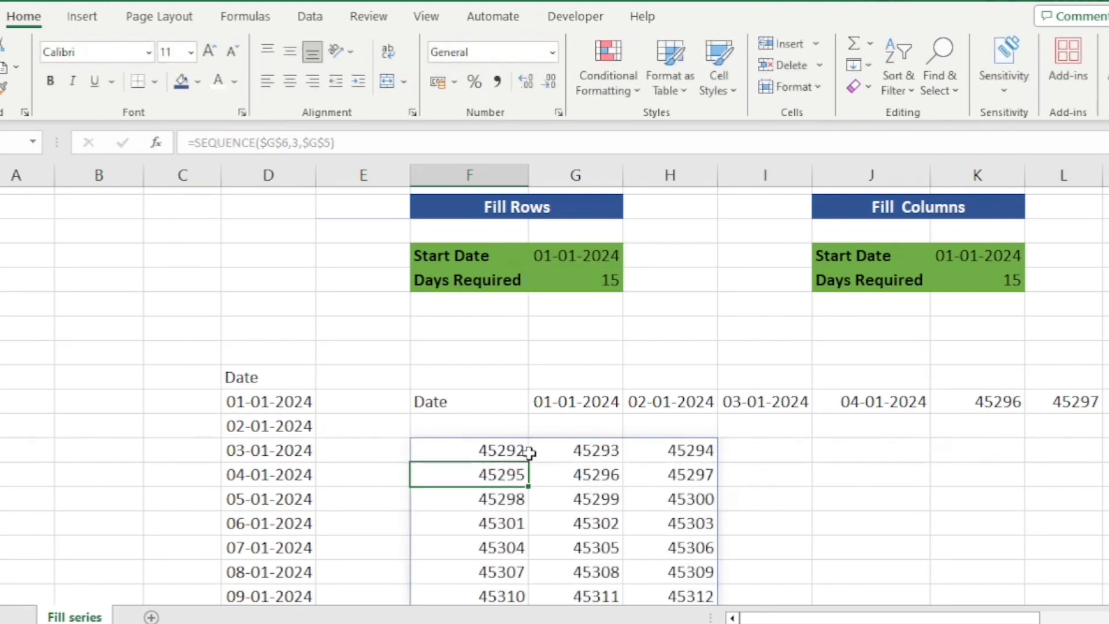
# Step: Format the whole three-column spilled range starting at F13 as Short Date
pyautogui.click(507, 452)
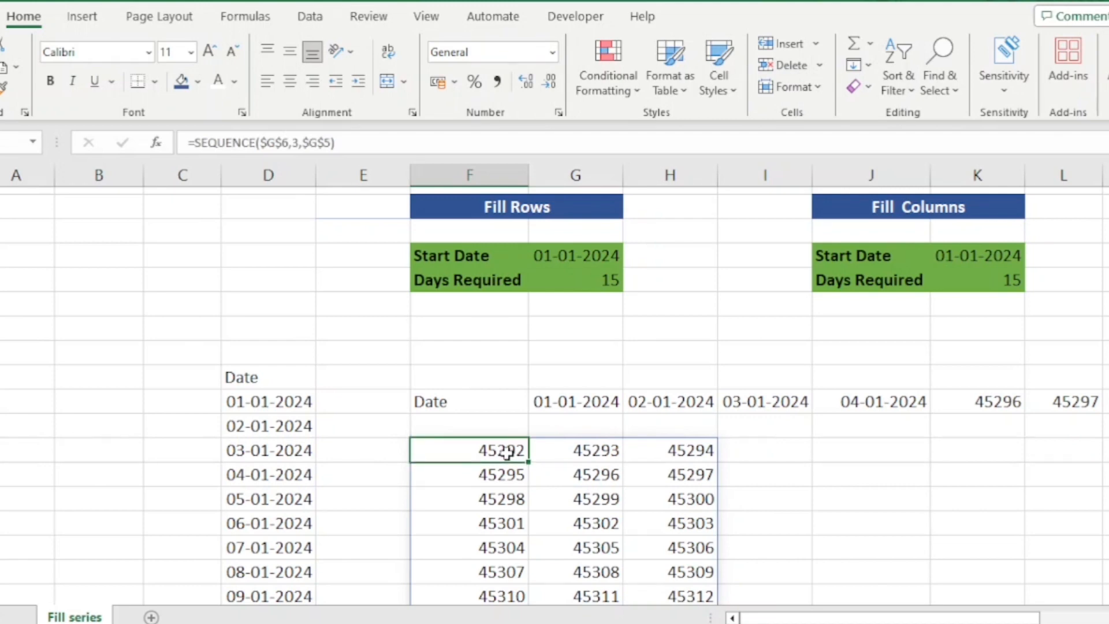
pyautogui.hotkey('shift', 'Right')
pyautogui.hotkey('shift', 'Right')
pyautogui.hotkey('ctrl', 'shift', 'Down')
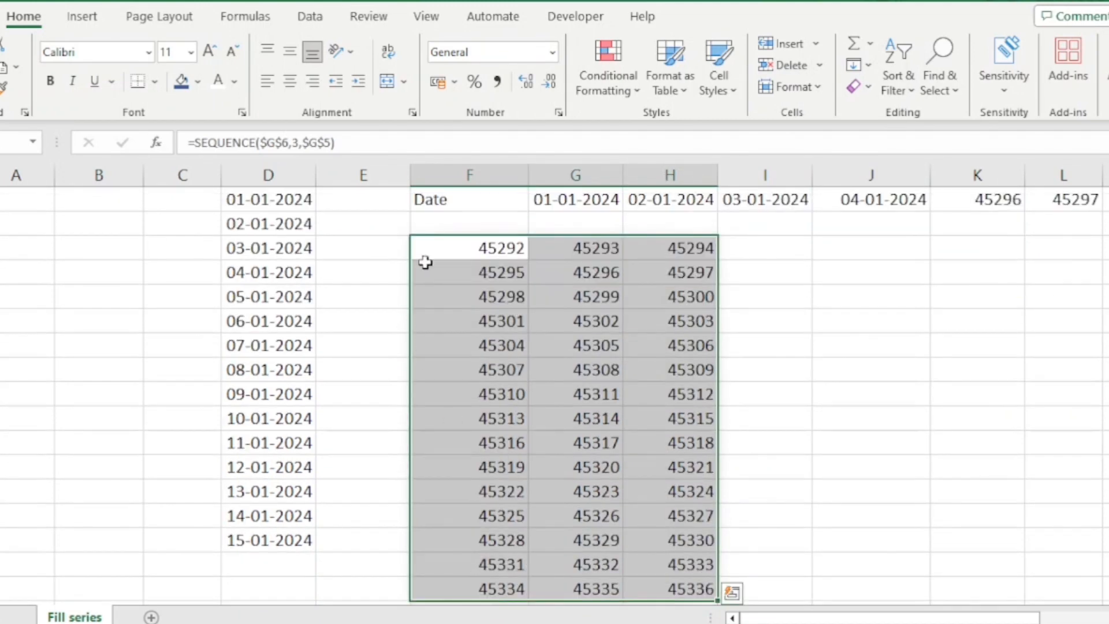
pyautogui.click(552, 52)
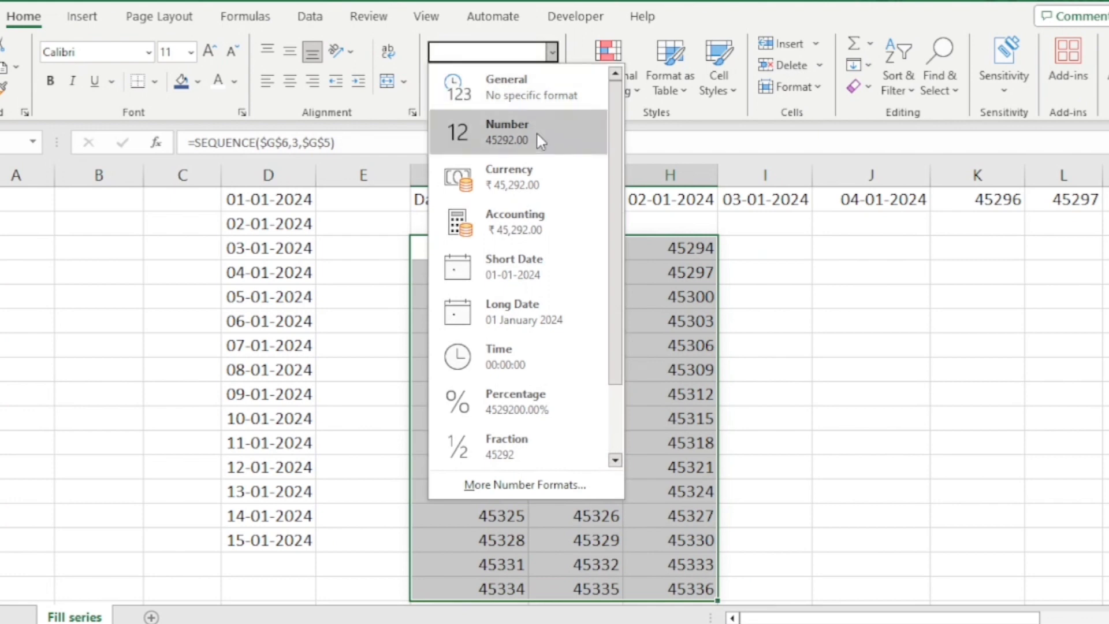
pyautogui.click(519, 257)
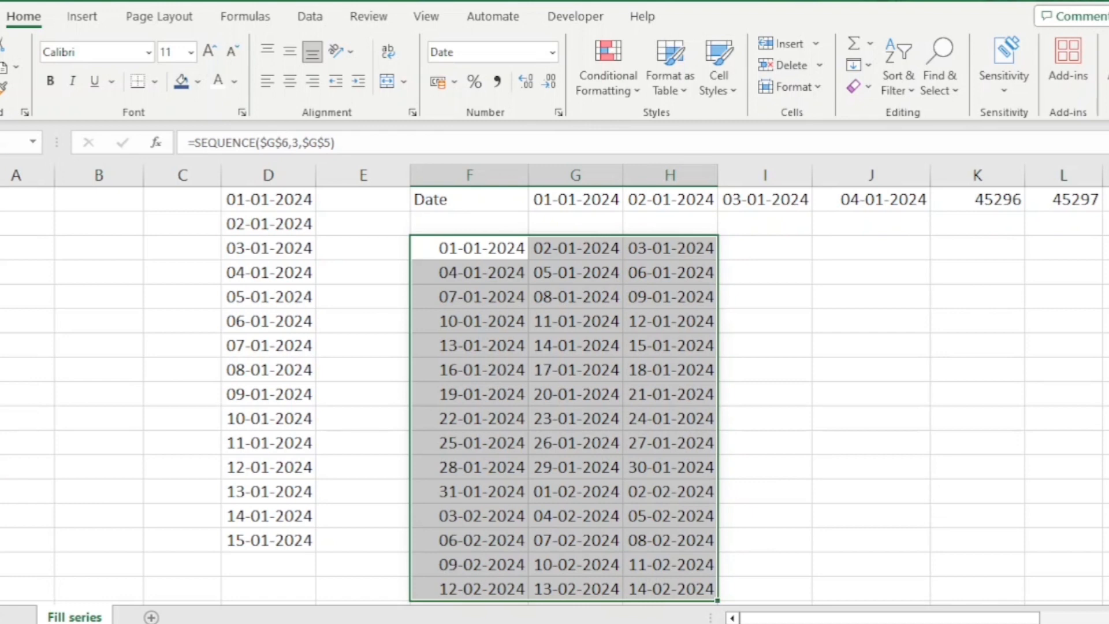
pyautogui.scroll(2, 555, 395)
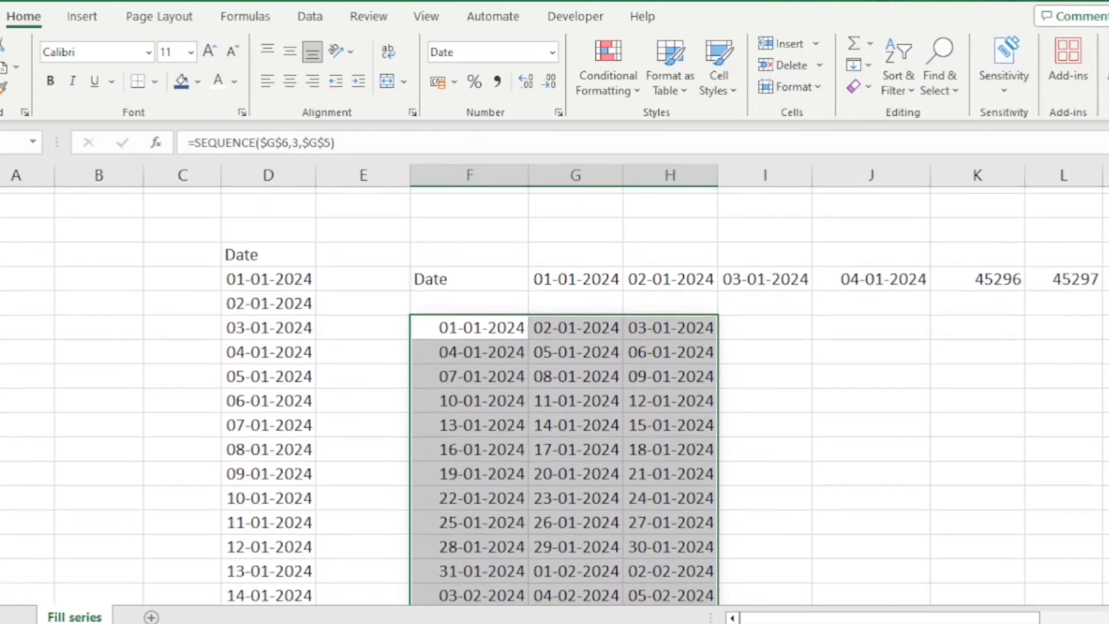